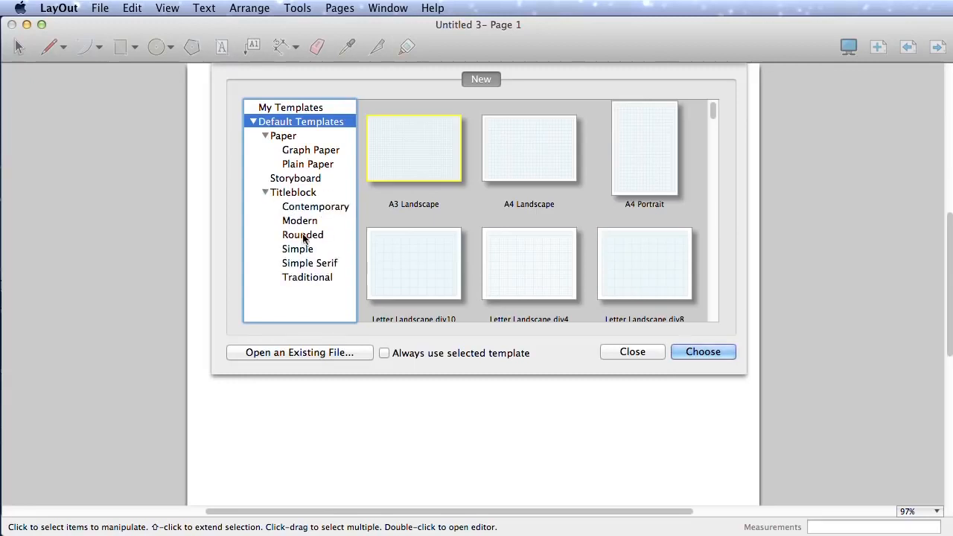
Start the document from the plain-paper Tabloid Landscape template
left_click(305, 235)
left_click(307, 262)
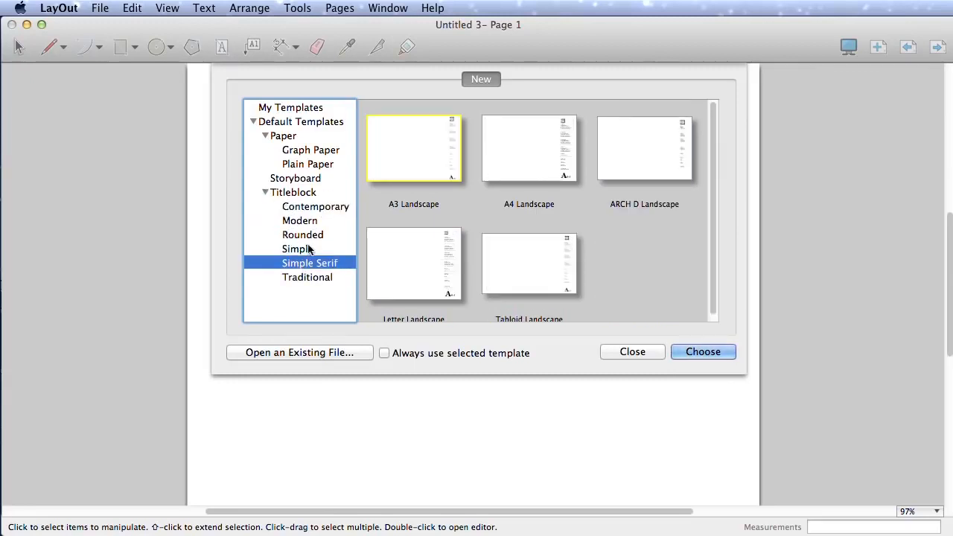
left_click(305, 164)
left_click(310, 152)
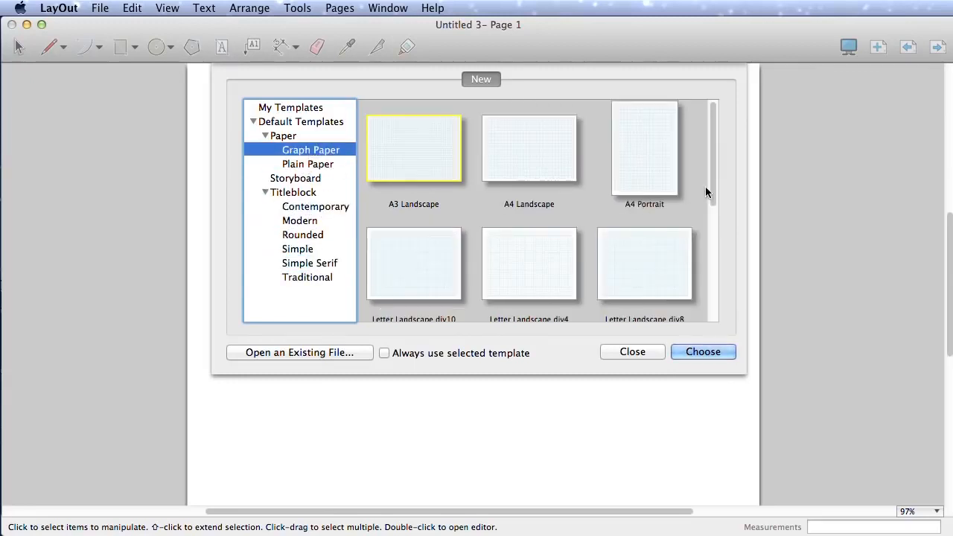
left_click(332, 165)
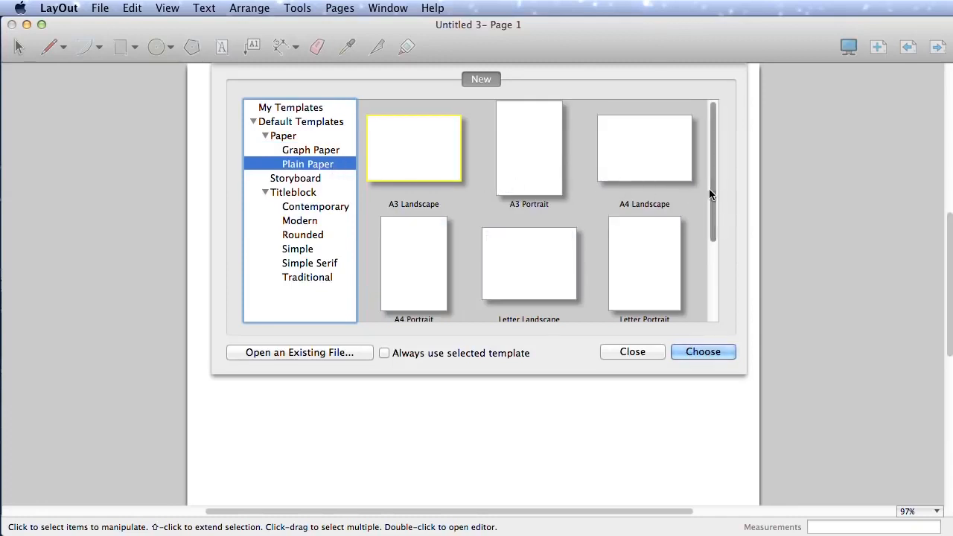
left_click_drag(710, 193, 710, 283)
left_click(414, 266)
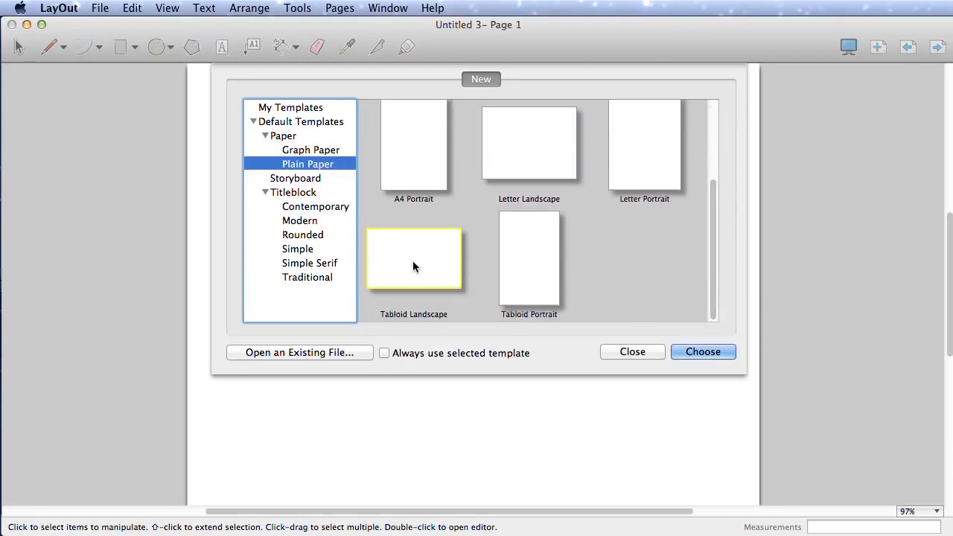
left_click(711, 355)
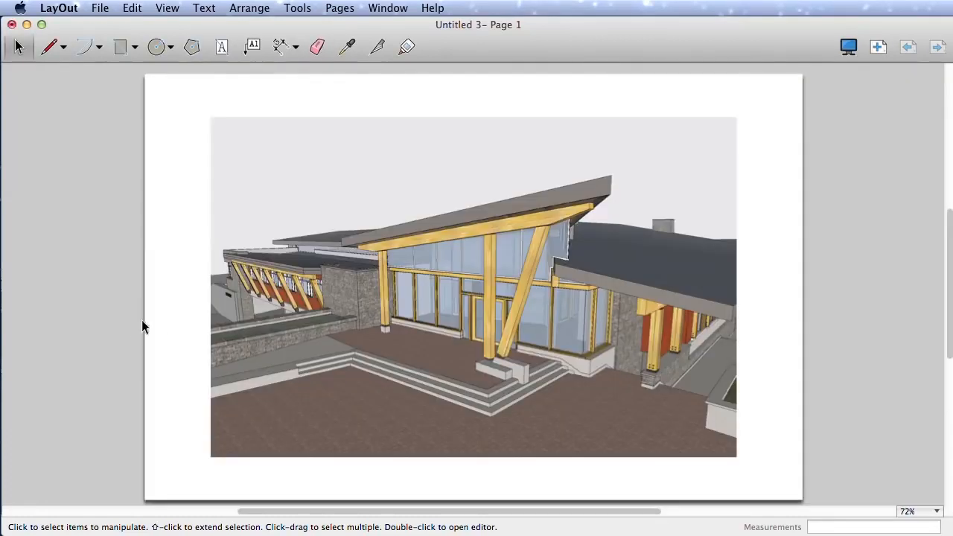
Move the model viewport to the page's upper-left corner and shrink it by pulling in its lower-right corner
left_click(374, 192)
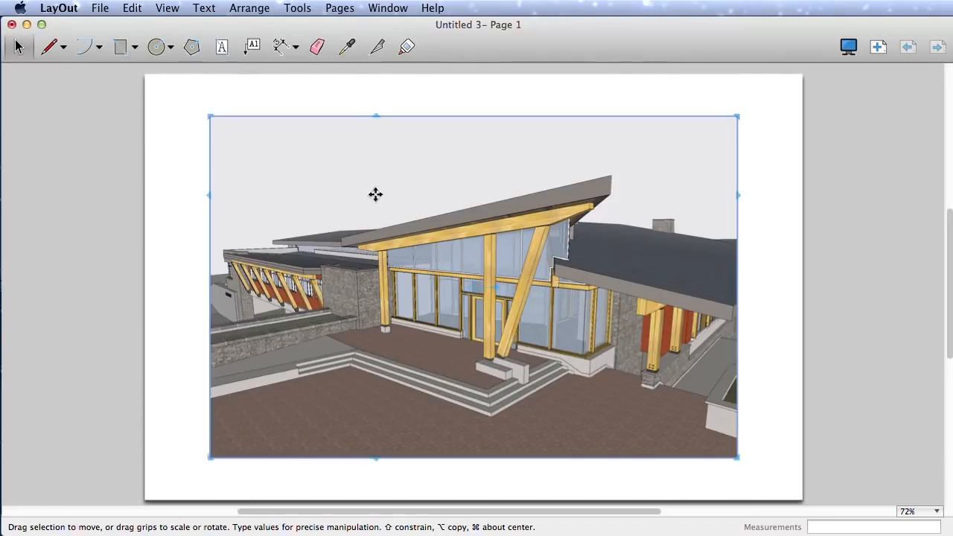
left_click(28, 73)
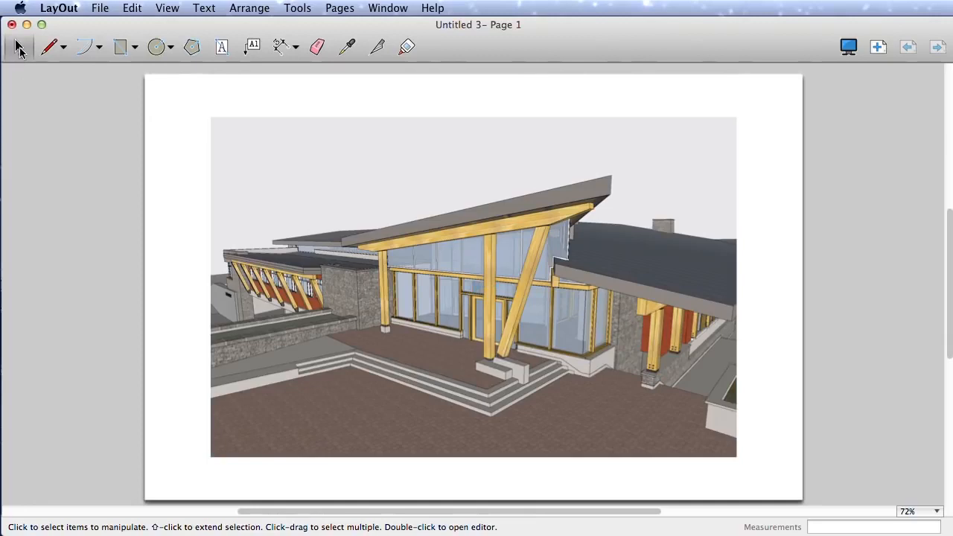
left_click(229, 163)
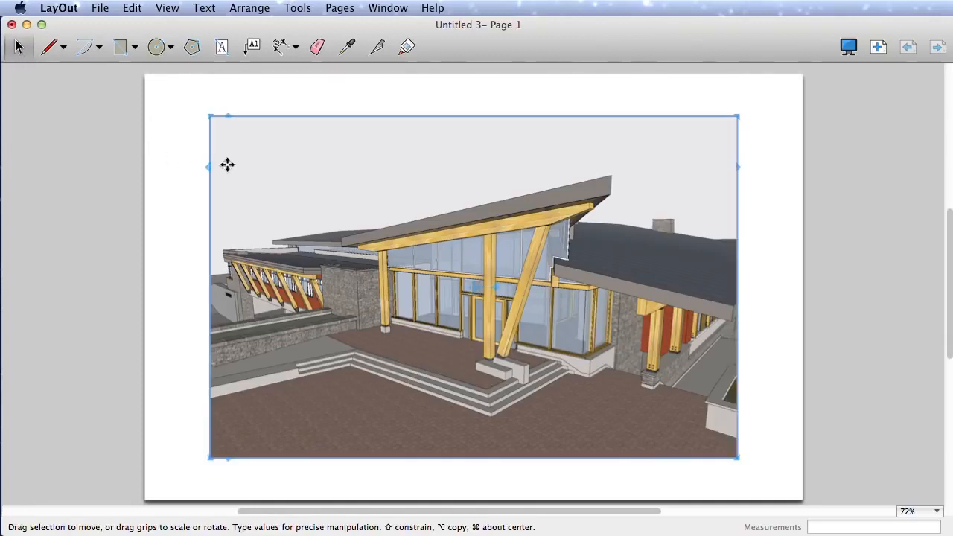
left_click_drag(281, 206, 228, 178)
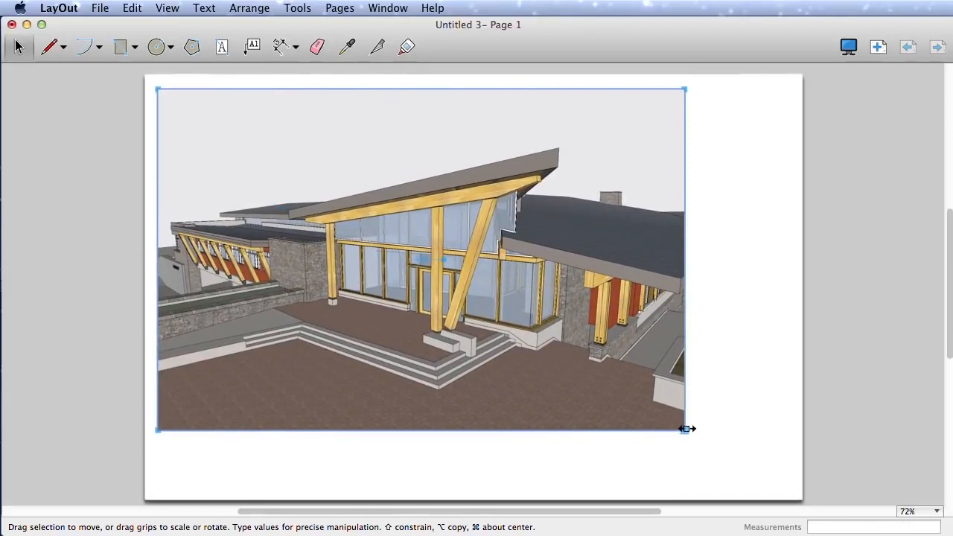
left_click_drag(685, 429, 553, 404)
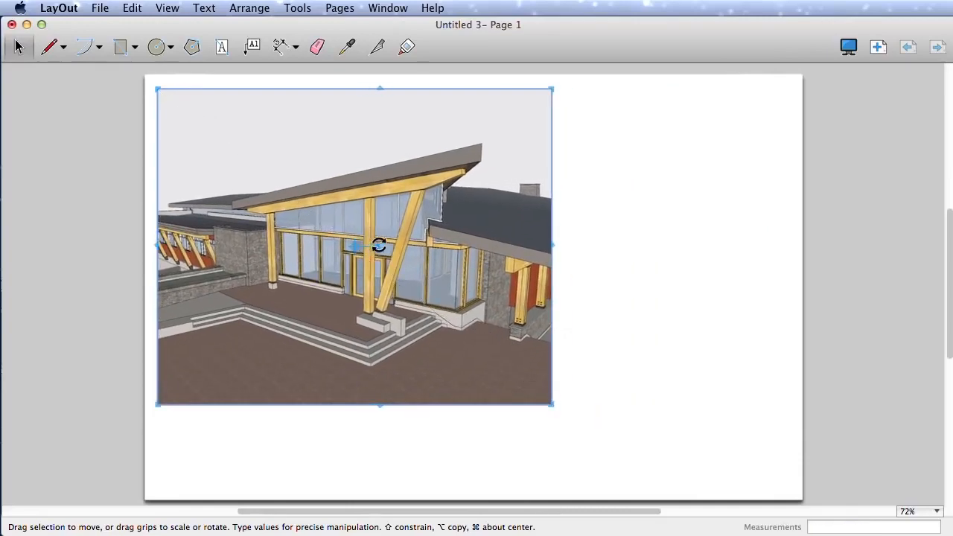
left_click_drag(379, 247, 420, 245)
left_click(587, 282)
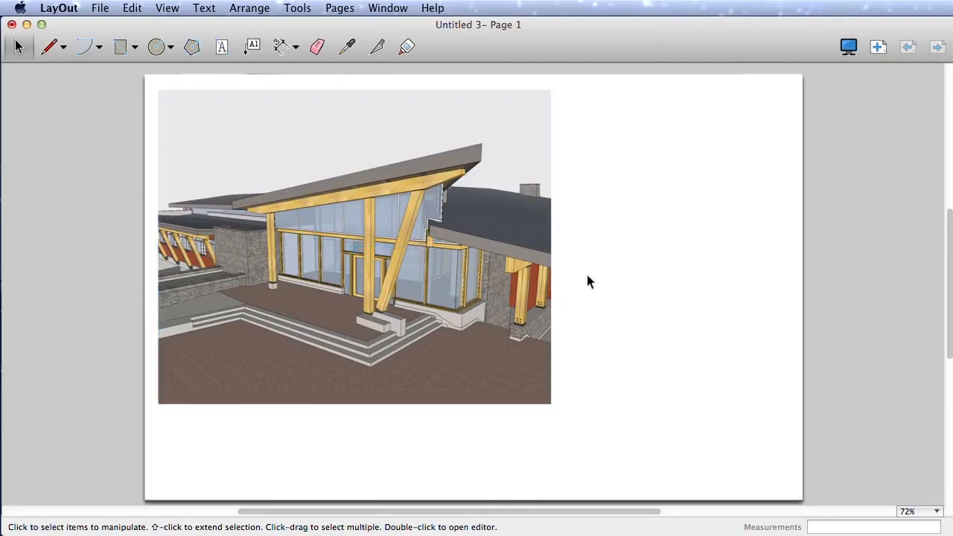
Try selecting the viewport directly and with a crossing selection box, clearing the selection each time
left_click(517, 307)
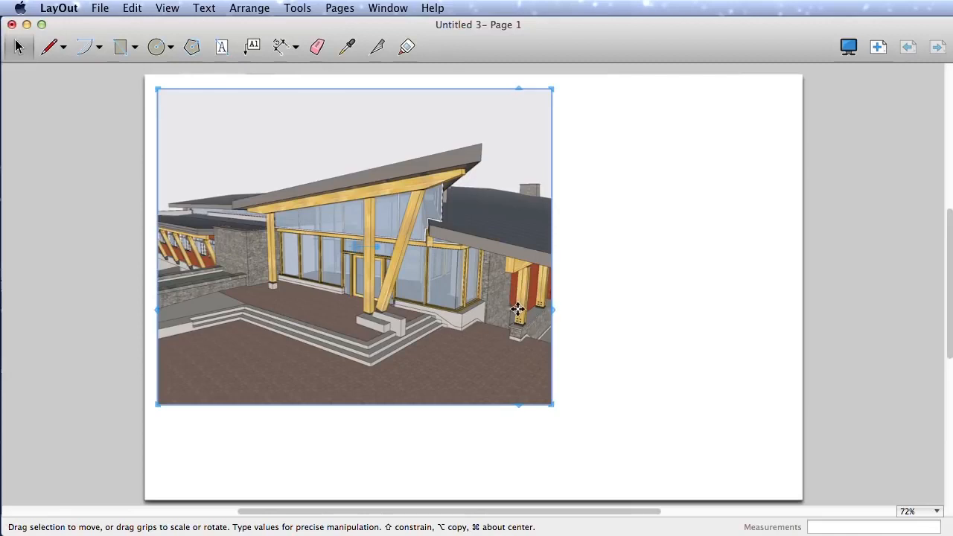
left_click(628, 318)
left_click_drag(672, 338, 581, 240)
left_click_drag(581, 294, 677, 200)
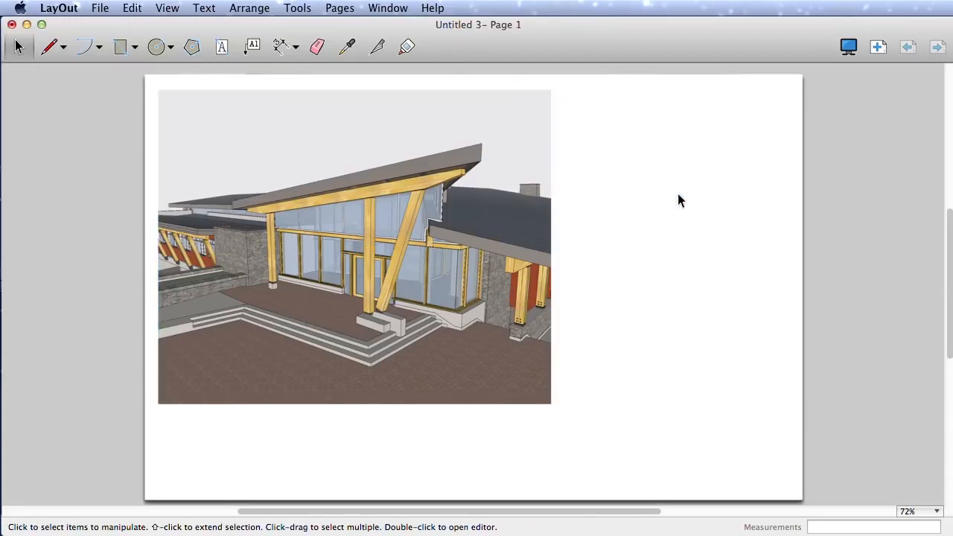
left_click_drag(588, 376, 487, 345)
left_click(147, 430)
Select the viewport with an enclosing box, resize it to fill the page's left half, and copy it to the right half
left_click_drag(134, 429, 574, 79)
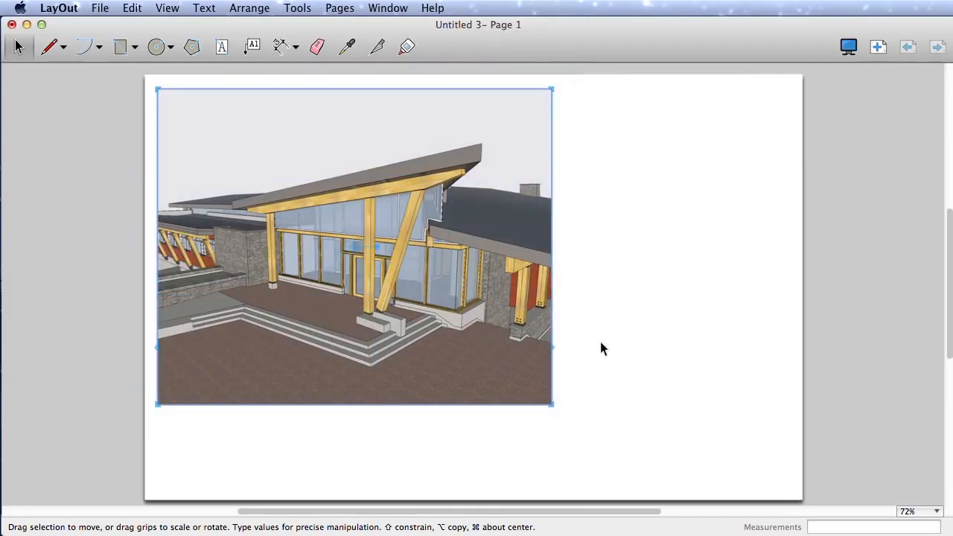
left_click_drag(551, 404, 467, 487)
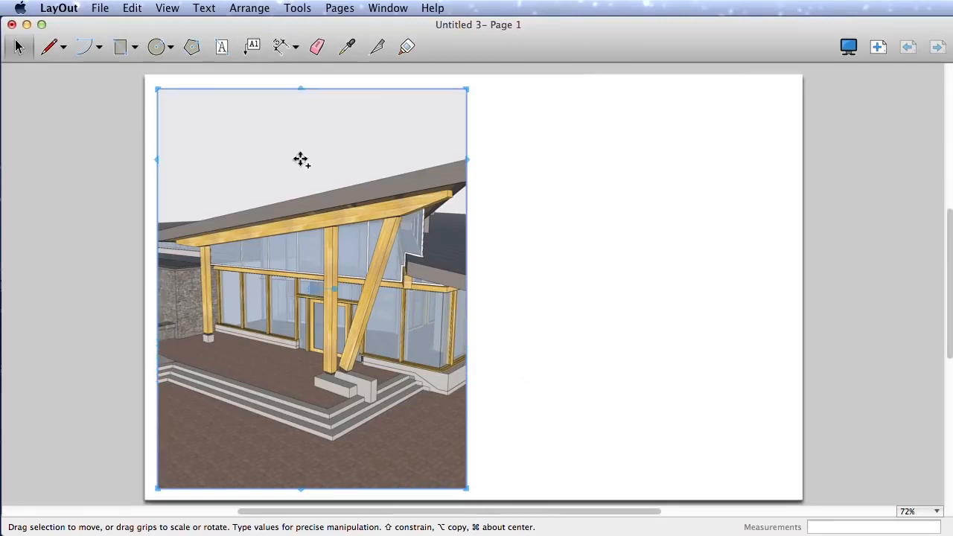
left_click_drag(301, 160, 623, 165)
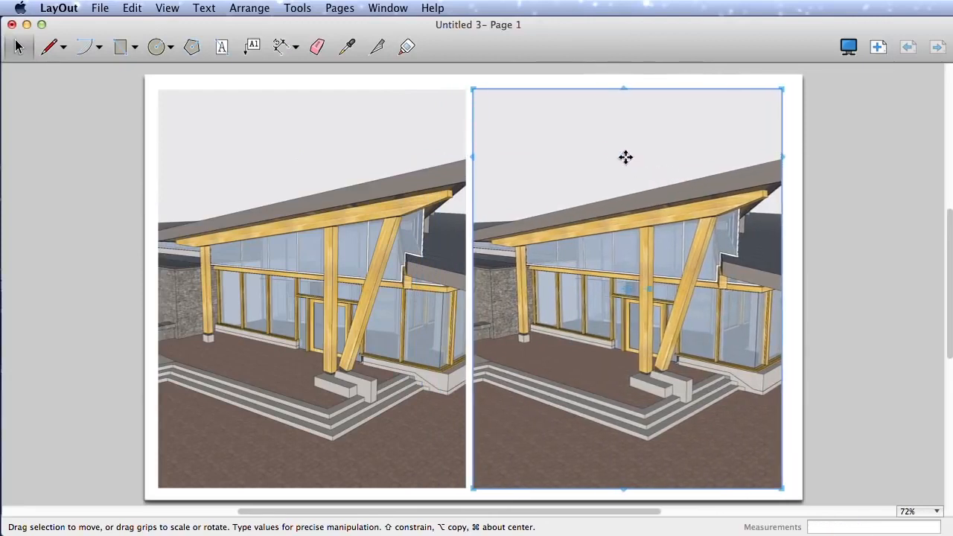
Shorten the right viewport to the page's lower part, copy it above, and stretch the copy up to align with the left viewport's top
left_click_drag(617, 88, 630, 338)
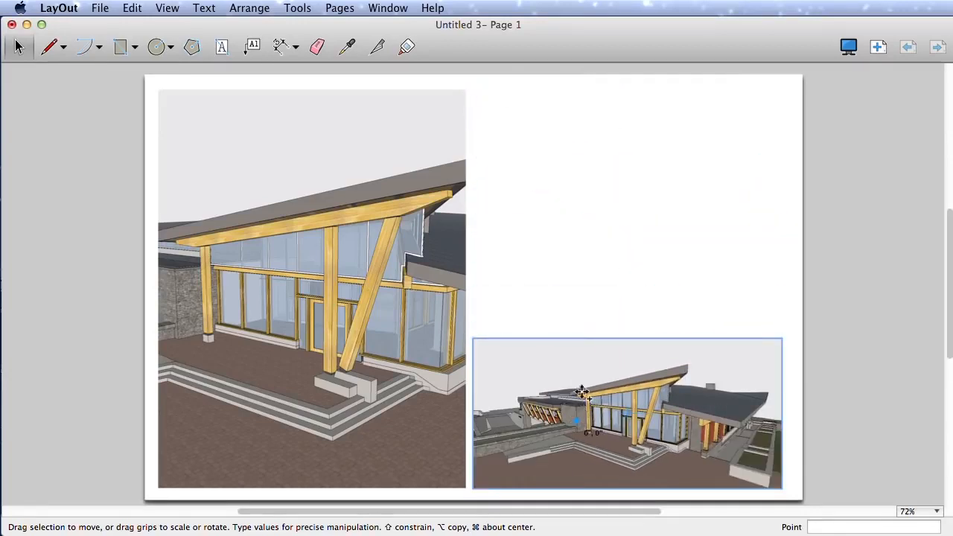
left_click_drag(578, 392, 579, 241, "alt")
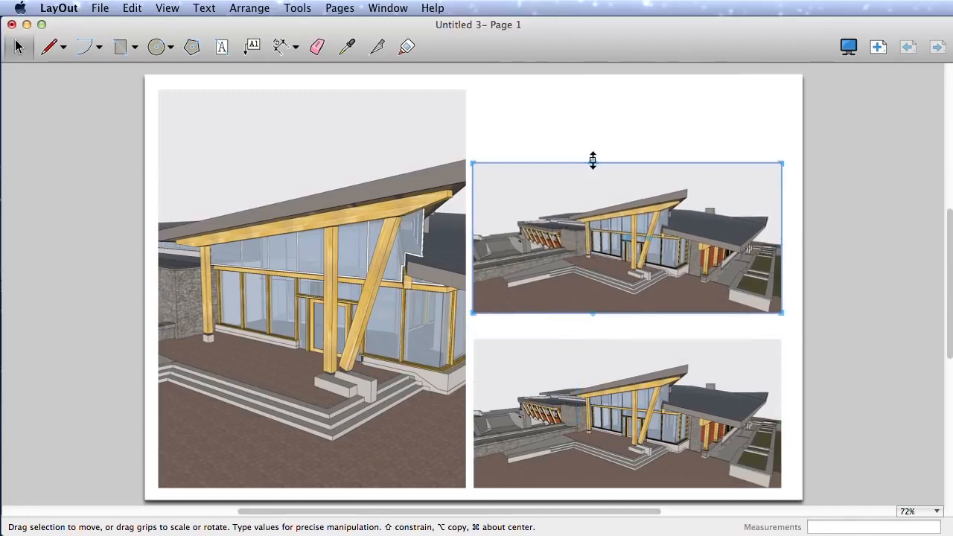
left_click_drag(596, 162, 597, 87)
left_click(627, 317)
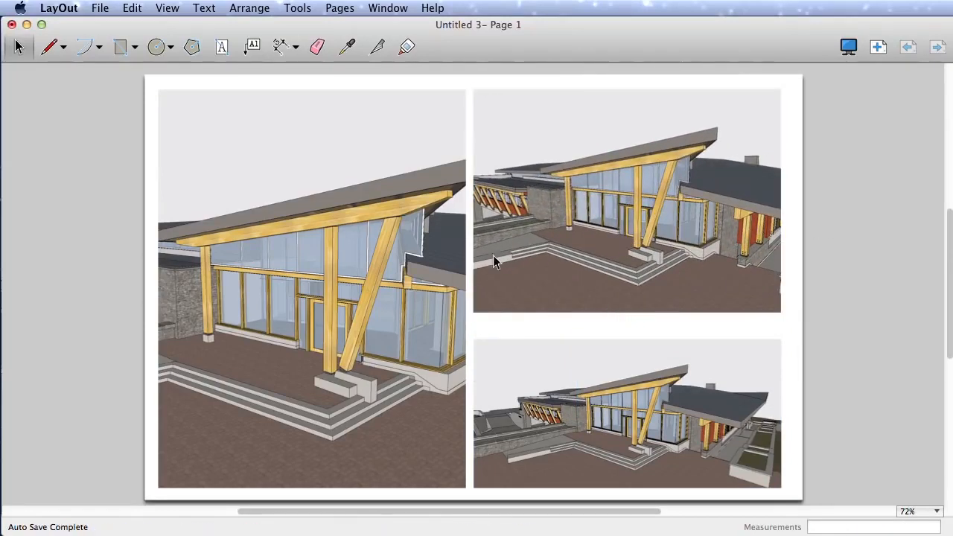
Edit the left viewport's 3D view to a low-angle close-up of the entrance roof, posts and steps
left_click(335, 340)
left_click(524, 216)
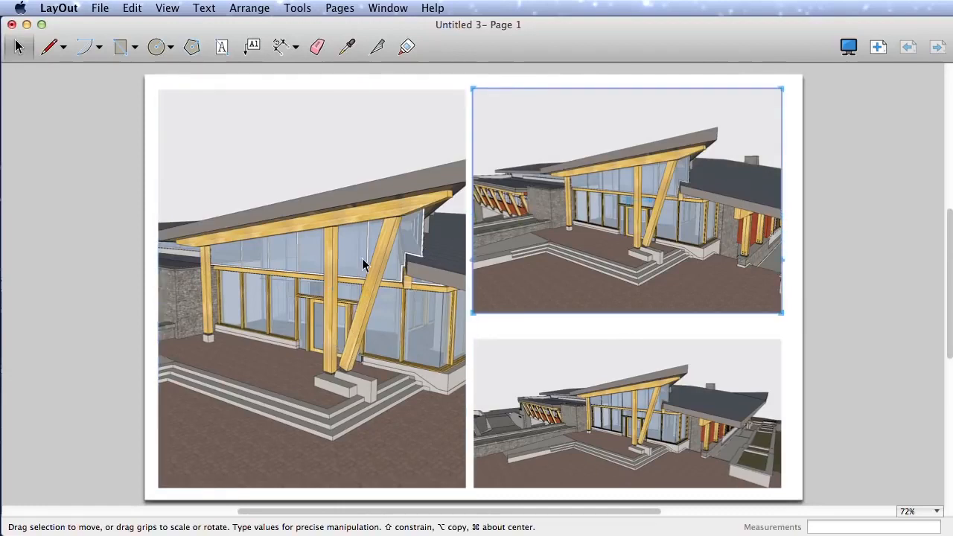
left_click(363, 262)
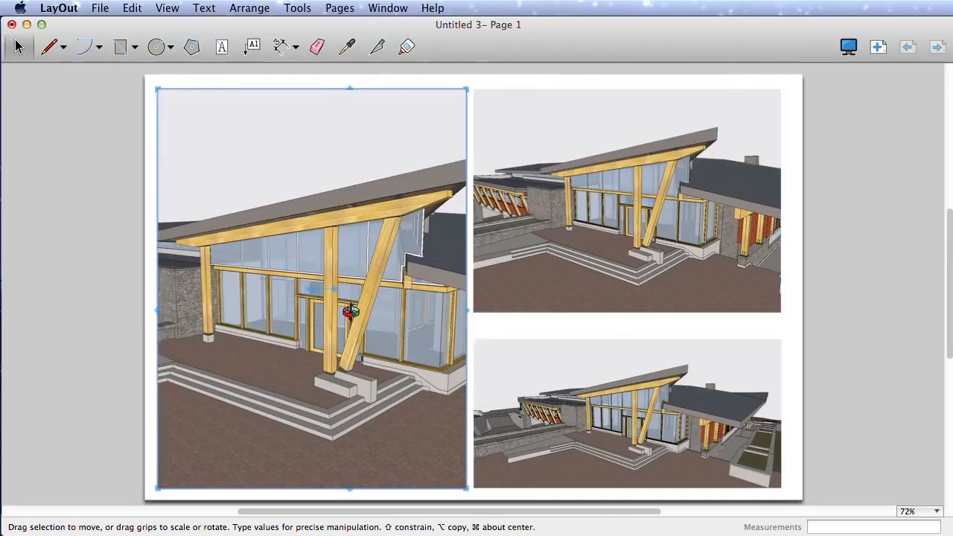
double_click(350, 311)
mouse_move(349, 313)
left_mouse_down()
mouse_move(306, 311)
mouse_move(312, 289)
mouse_move(350, 300)
left_mouse_up()
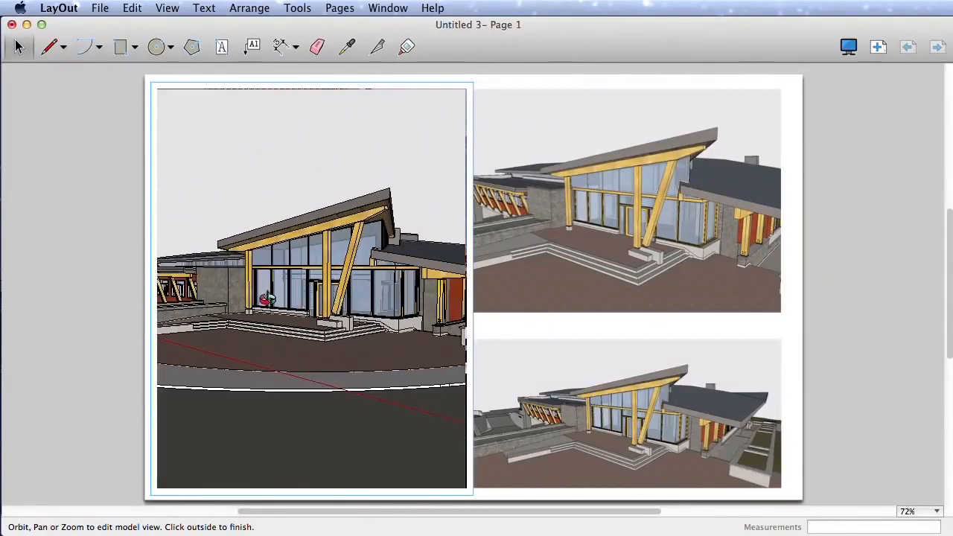
scroll(231, 293, "up", 5)
scroll(205, 292, "down", 5)
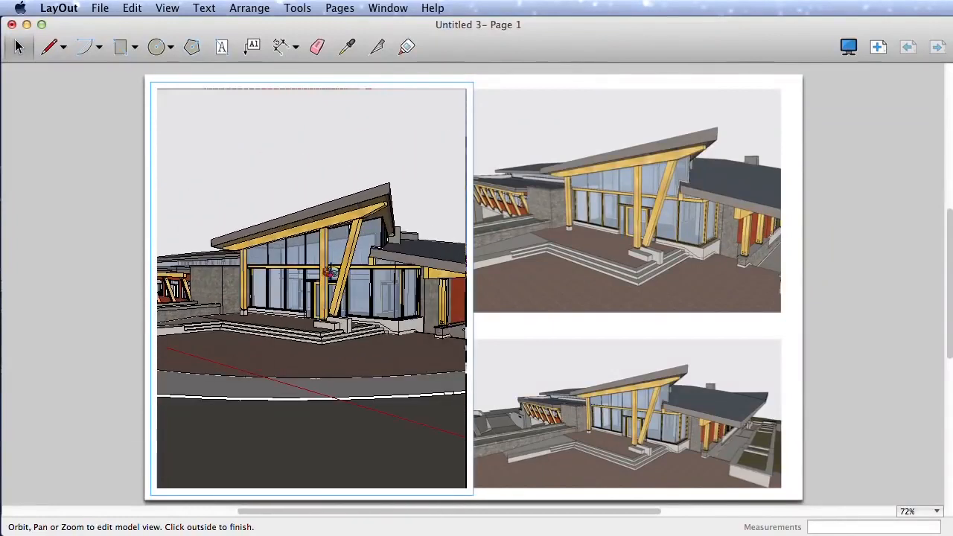
scroll(449, 282, "up", 3)
scroll(446, 283, "down", 4)
left_click_drag(447, 283, 396, 291)
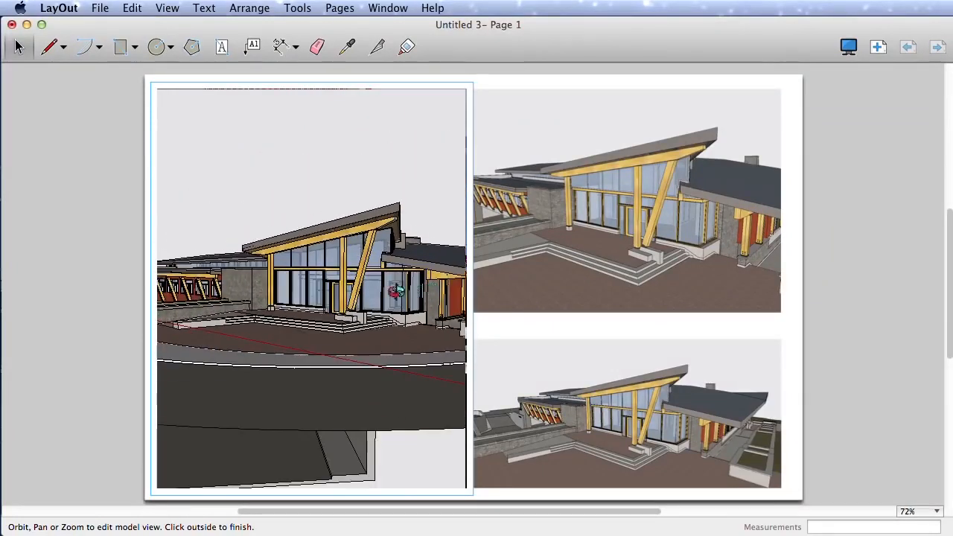
mouse_move(329, 310)
left_mouse_down()
mouse_move(282, 317)
mouse_move(283, 300)
mouse_move(339, 291)
mouse_move(328, 288)
left_mouse_up()
scroll(300, 228, "up", 4)
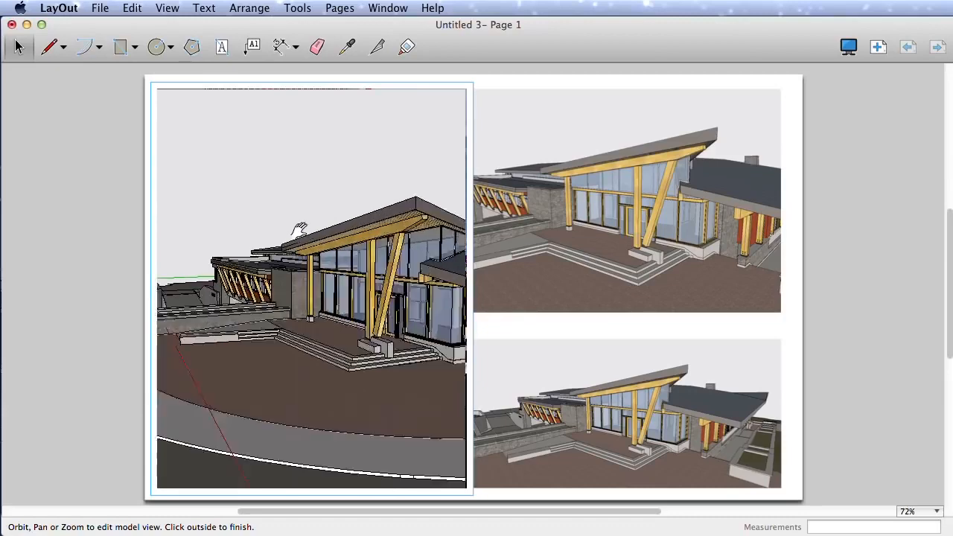
mouse_move(321, 241)
left_mouse_down("shift")
mouse_move(320, 258)
mouse_move(334, 261)
mouse_move(336, 250)
mouse_move(319, 277)
left_mouse_up("shift")
scroll(320, 258, "down", 3)
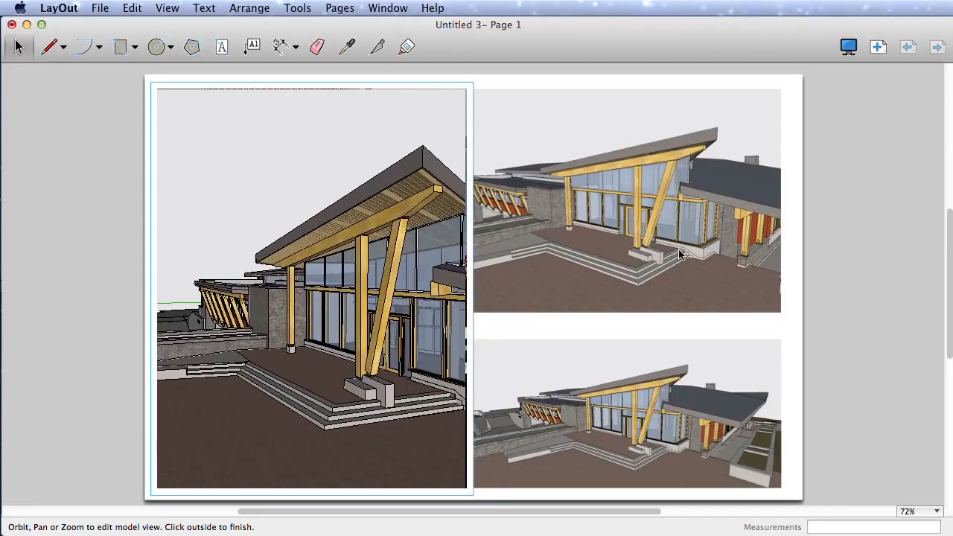
Change the upper-right viewport's 3D view to an aerial overview of the whole building and its site
left_click(736, 245)
left_click(715, 242)
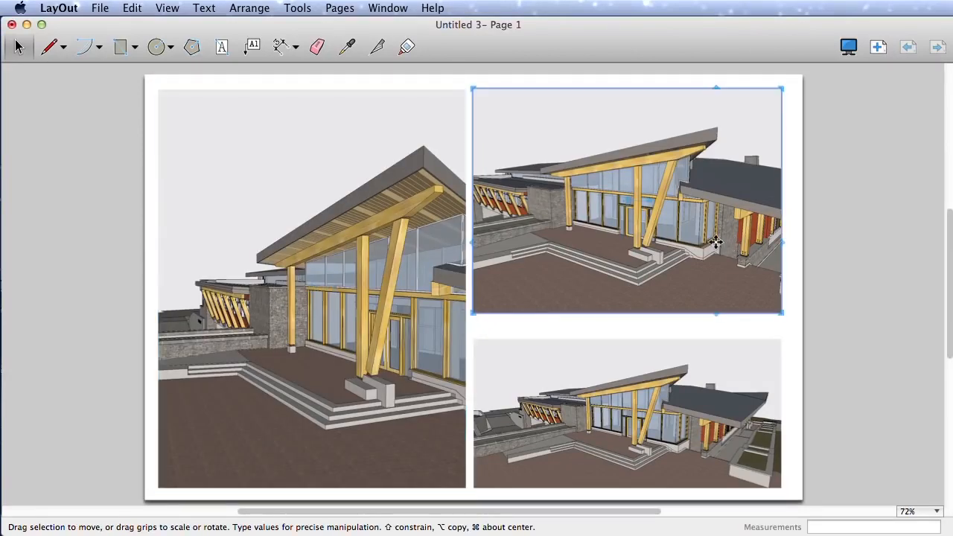
double_click(703, 218)
left_click_drag(702, 218, 548, 179)
scroll(627, 181, "down", 10)
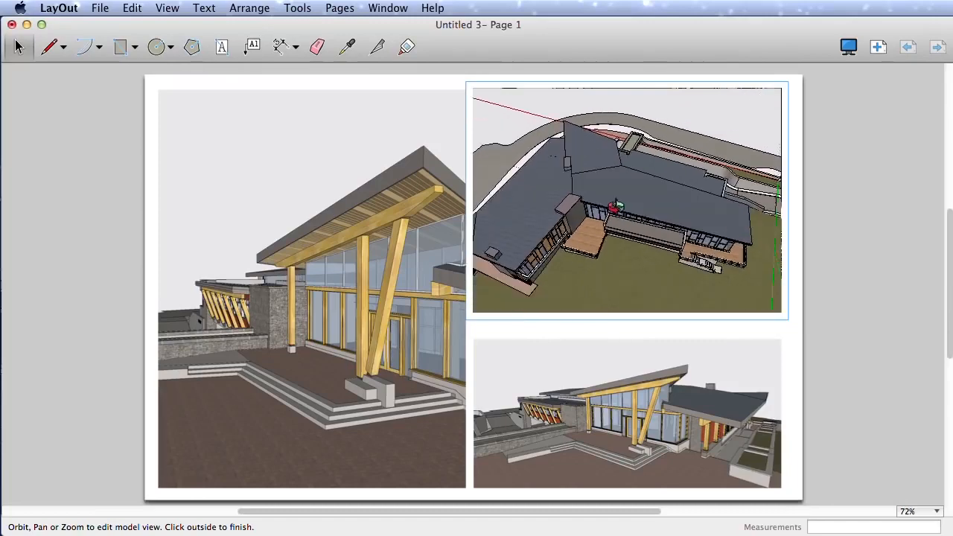
scroll(609, 188, "down", 4)
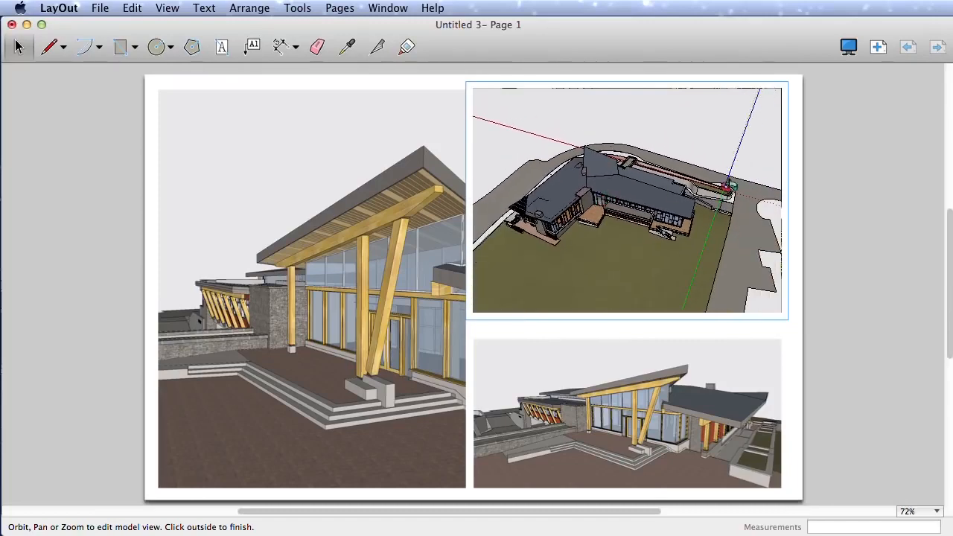
left_click(817, 198)
Change the lower-right viewport's 3D view to look along the building's side wing and planters
left_click(648, 428)
double_click(648, 427)
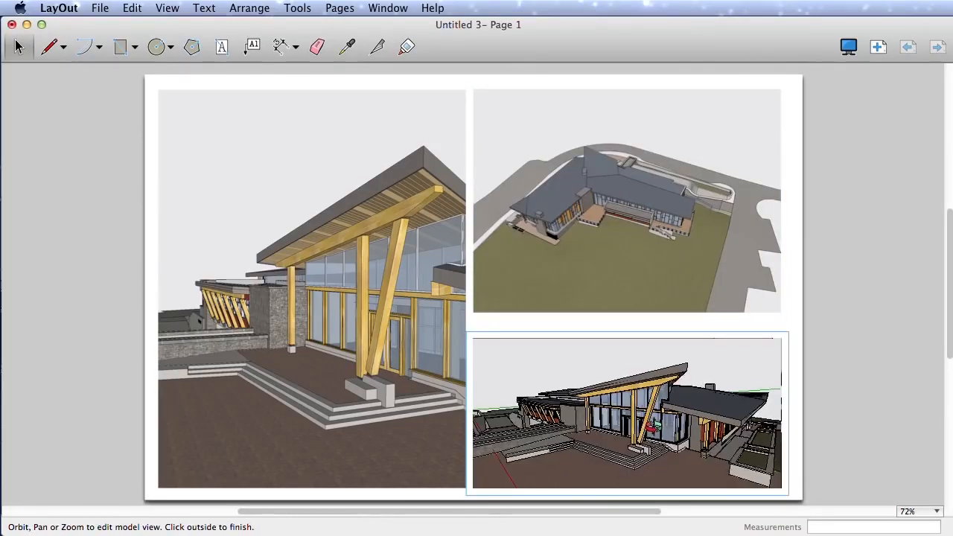
mouse_move(647, 427)
left_mouse_down()
mouse_move(670, 414)
mouse_move(640, 422)
mouse_move(655, 437)
left_mouse_up()
scroll(664, 423, "up", 4)
scroll(678, 430, "up", 3)
scroll(652, 439, "down", 4)
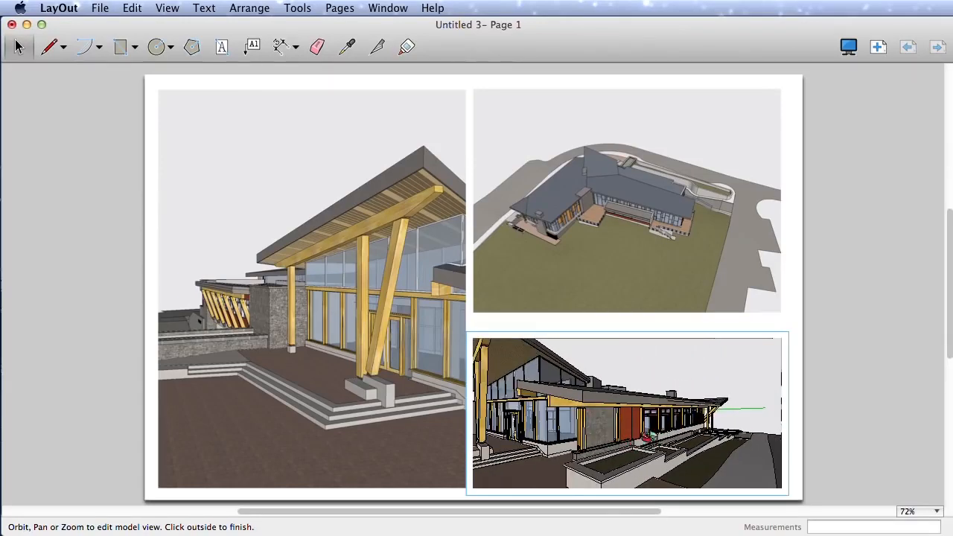
left_click(812, 391)
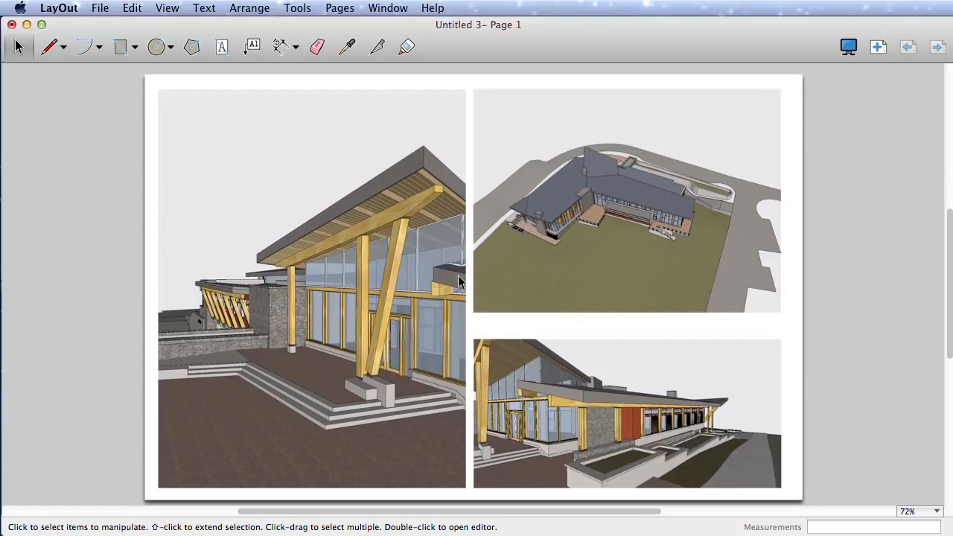
Open the linked model in SketchUp from the upper-right viewport and save it with the silhouette people included
right_click(525, 223)
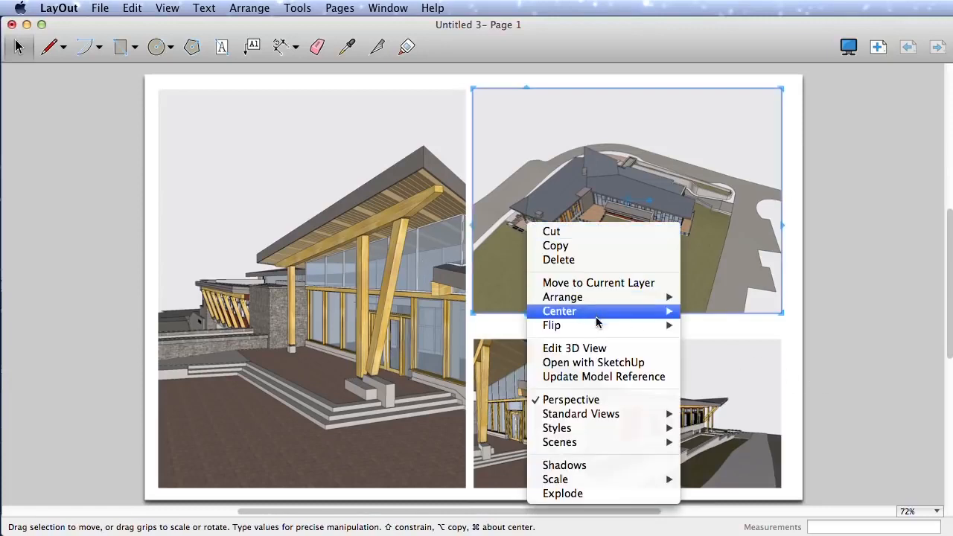
left_click(606, 373)
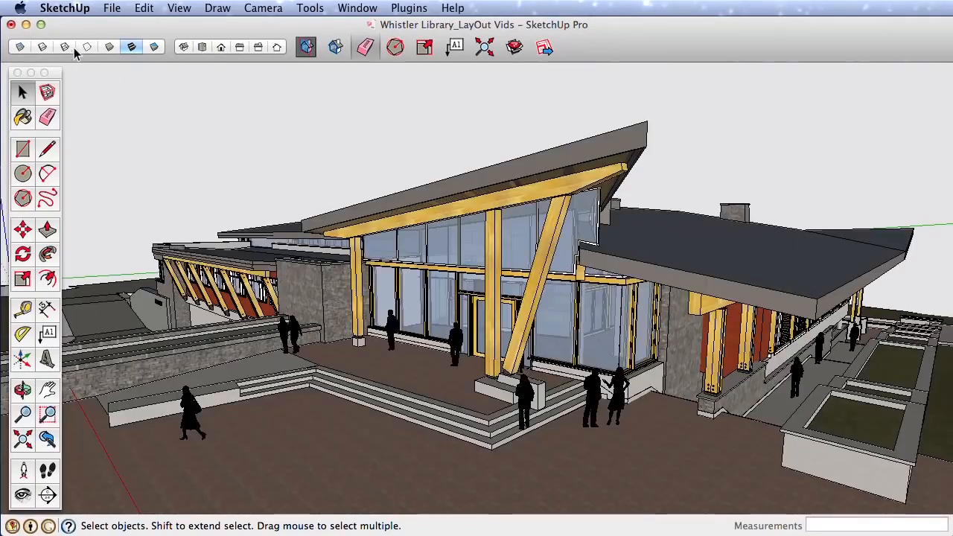
left_click(111, 9)
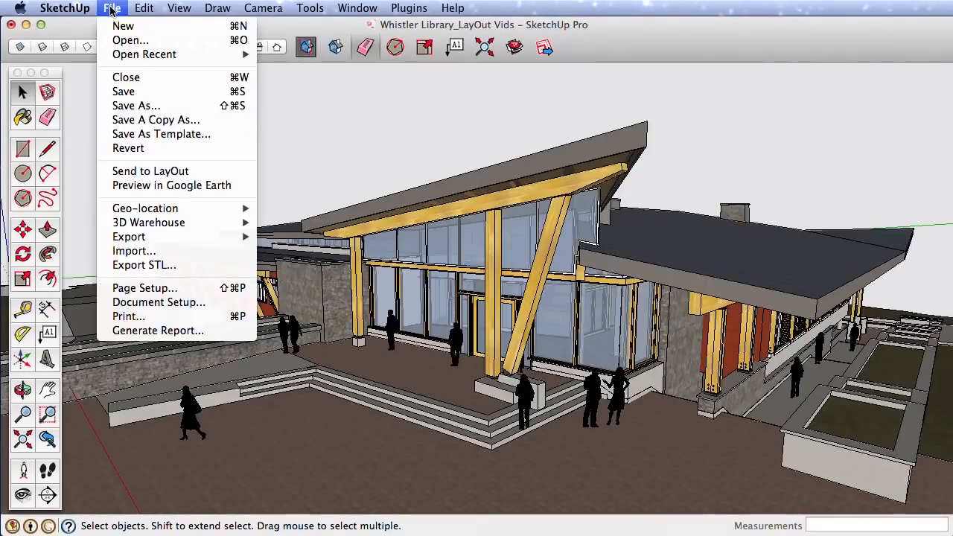
left_click(123, 91)
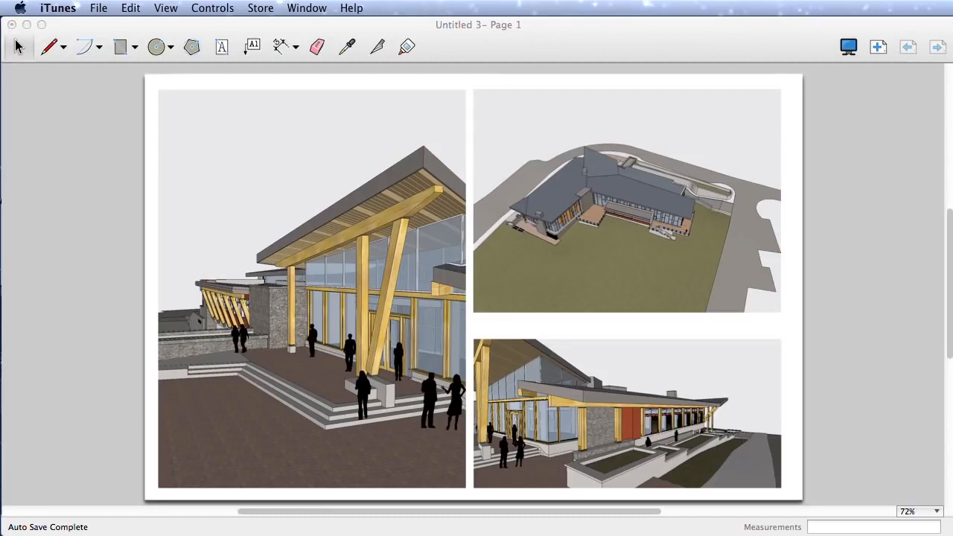
Check the left viewport's option for updating its model reference without applying it, and deselect the viewport
right_click(416, 172)
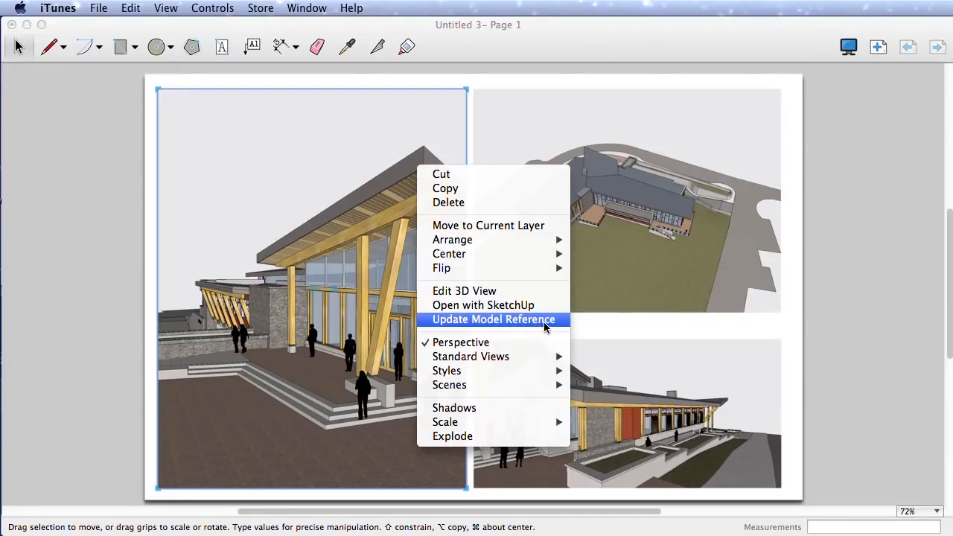
left_click(858, 337)
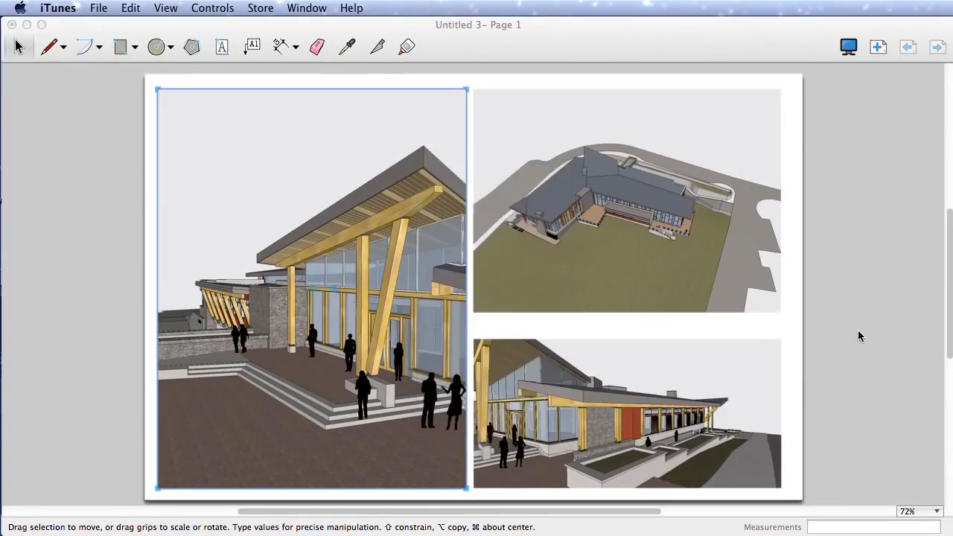
left_click(844, 319)
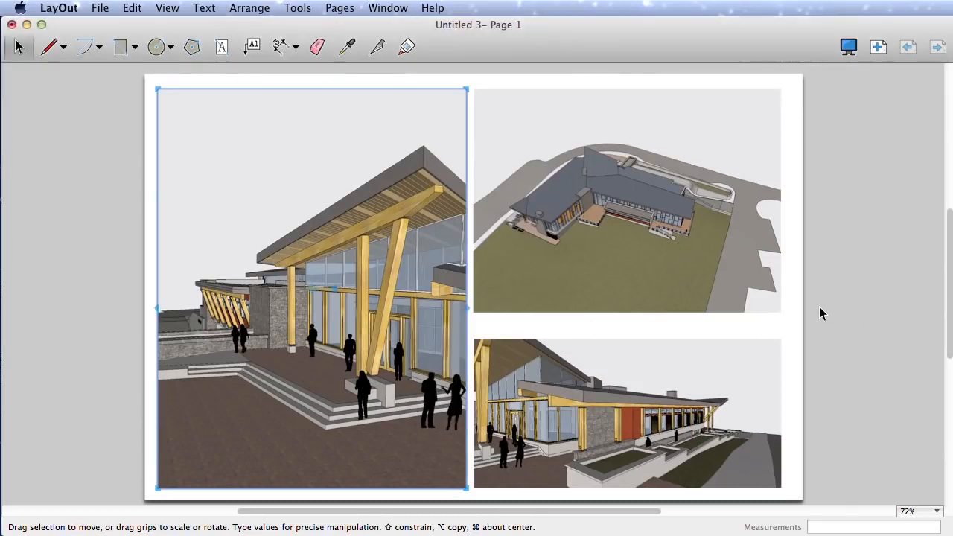
left_click(820, 307)
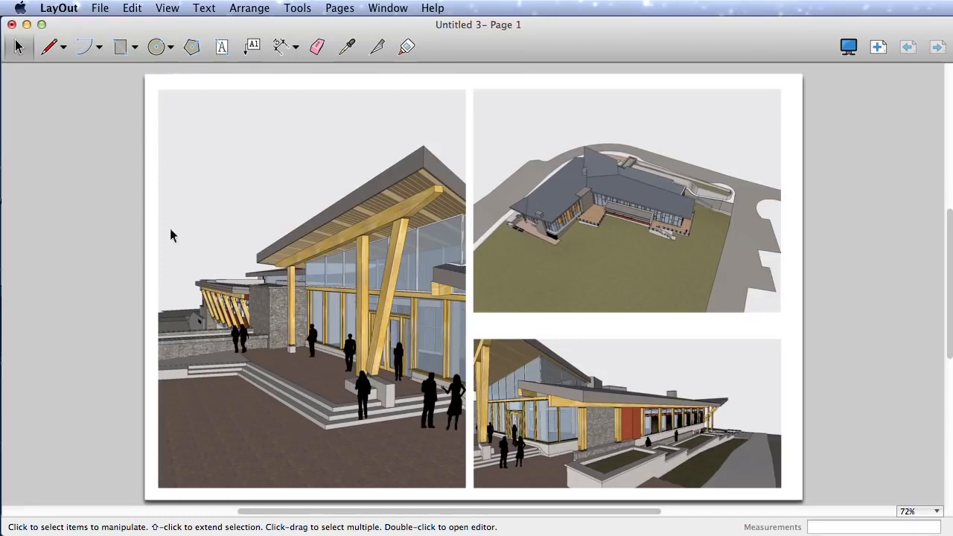
left_click(53, 48)
left_click(87, 49)
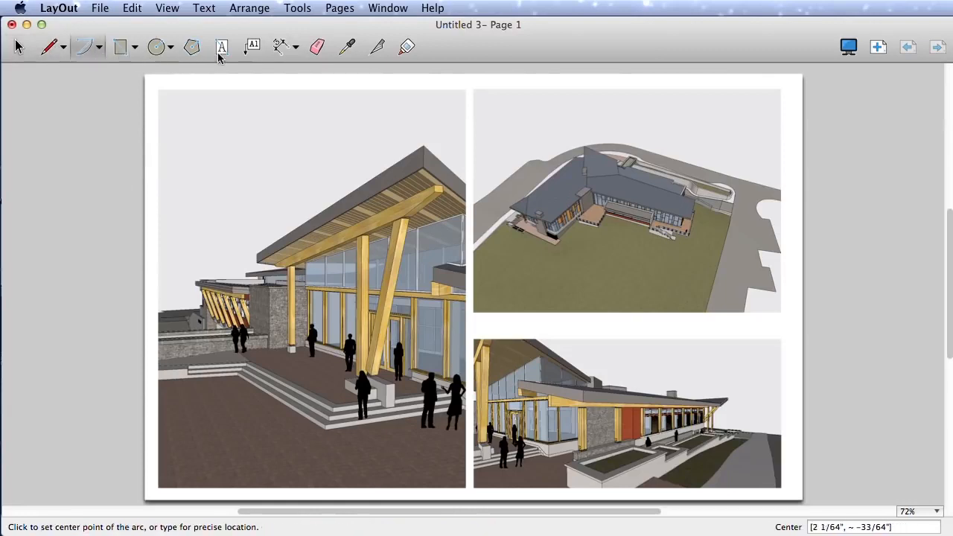
left_click(52, 46)
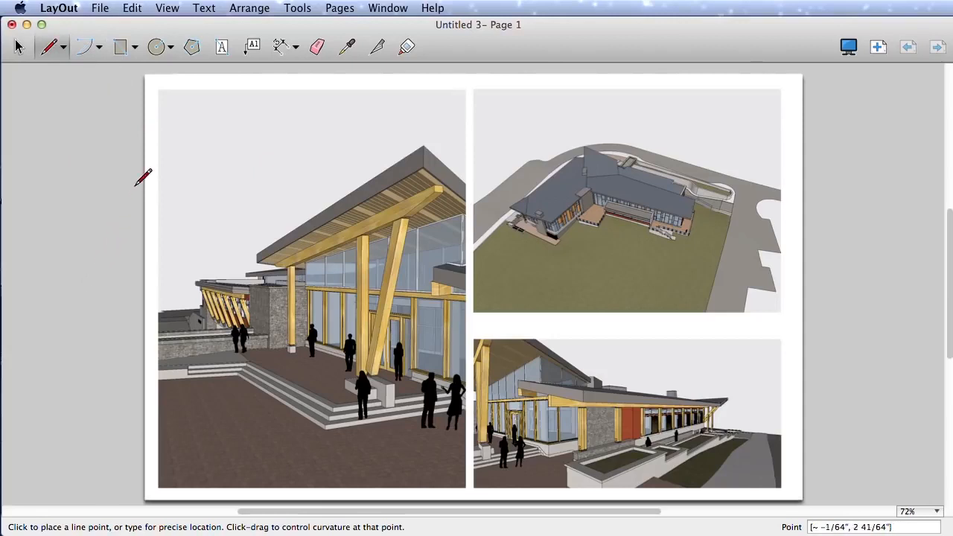
Open the SketchUp Model settings and place them over the edge of the upper-right viewport
left_click(388, 9)
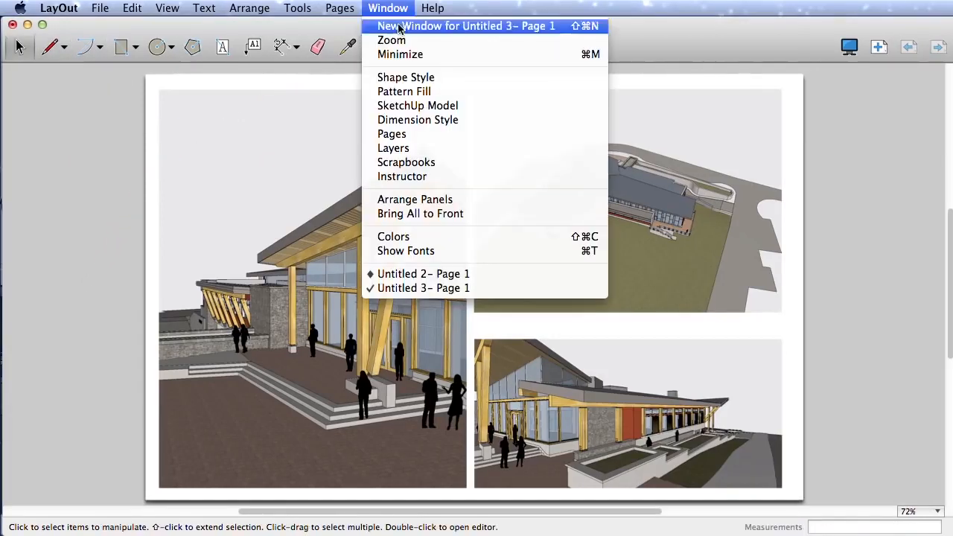
left_click(460, 109)
mouse_move(723, 169)
left_mouse_down()
mouse_move(751, 139)
mouse_move(746, 146)
left_mouse_up()
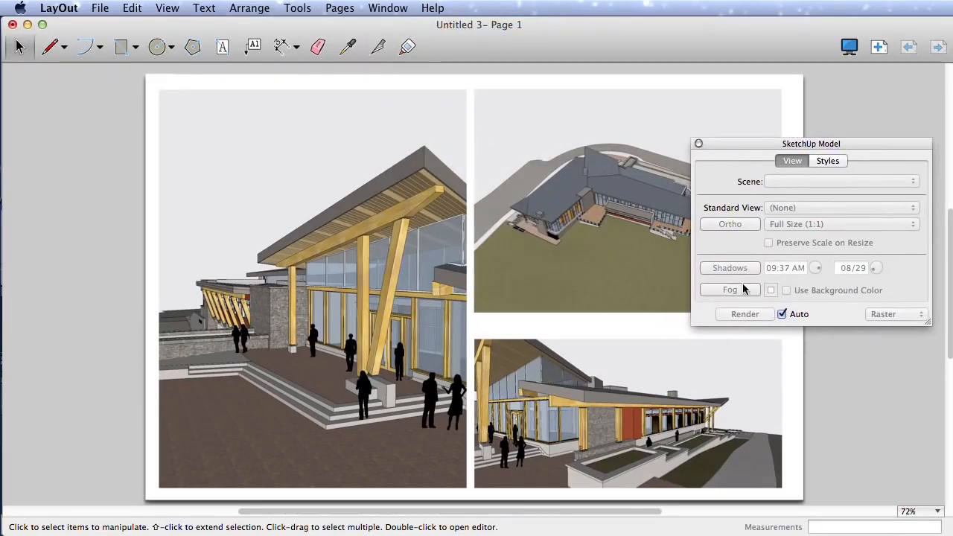
Try shadows on the lower-right viewport and turn them off again
left_click(704, 356)
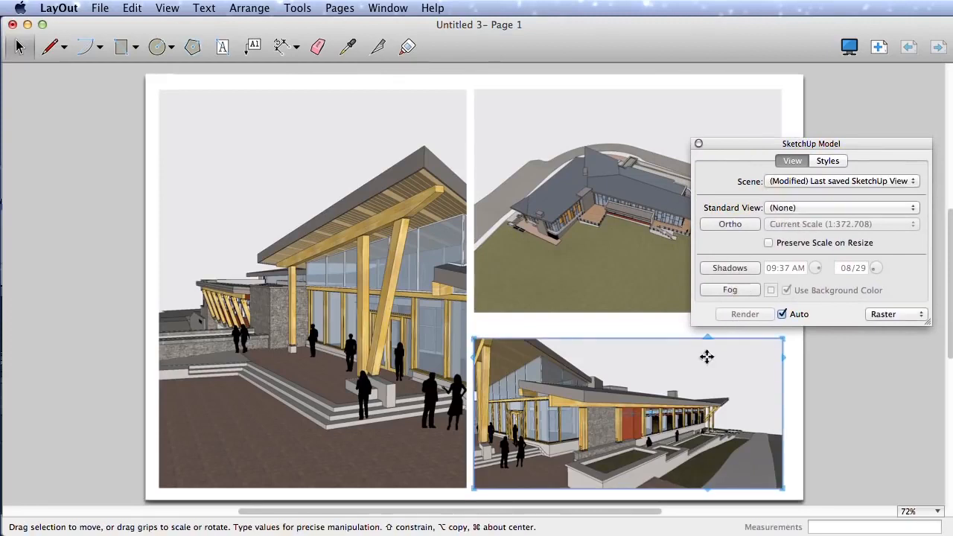
left_click(735, 270)
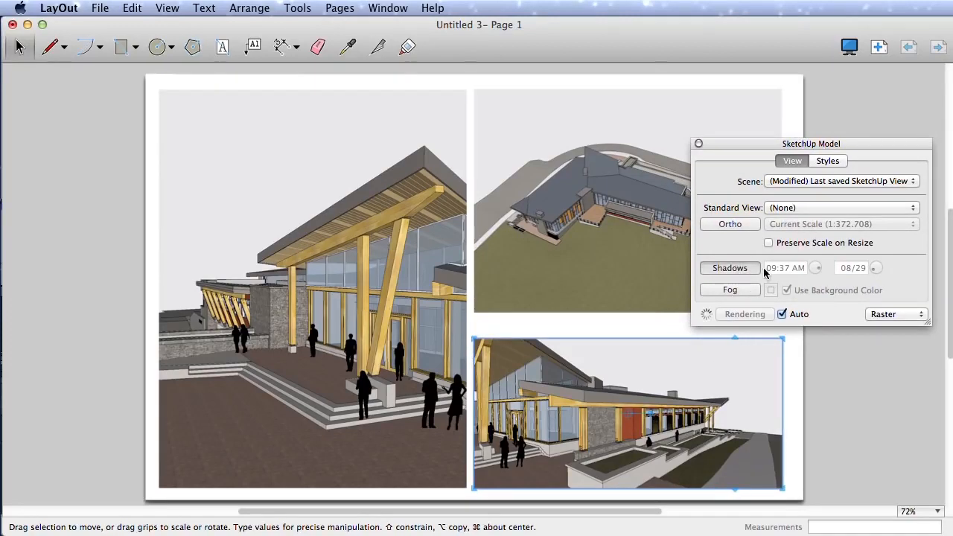
left_click(740, 268)
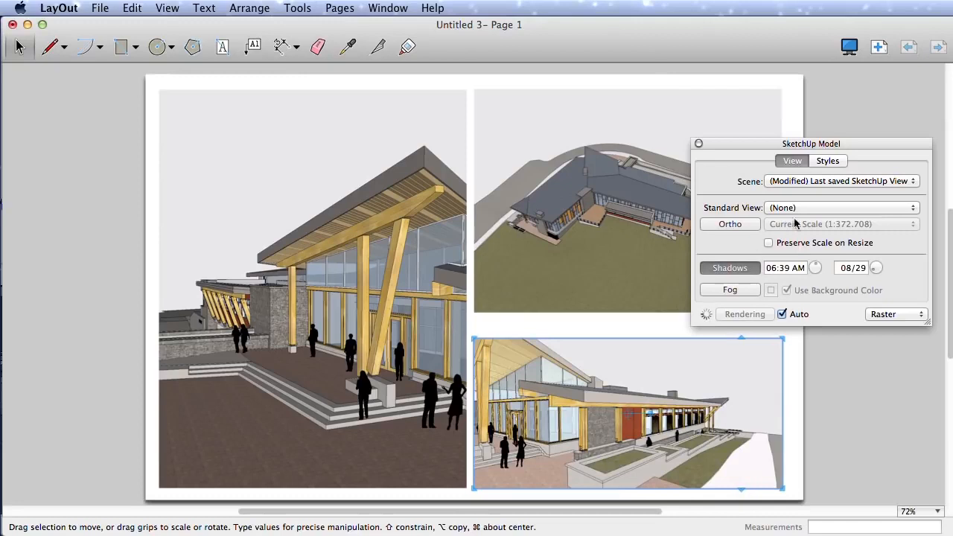
Browse the style thumbnails available for the lower-right viewport, deselect it, and return to the view settings
left_click(826, 163)
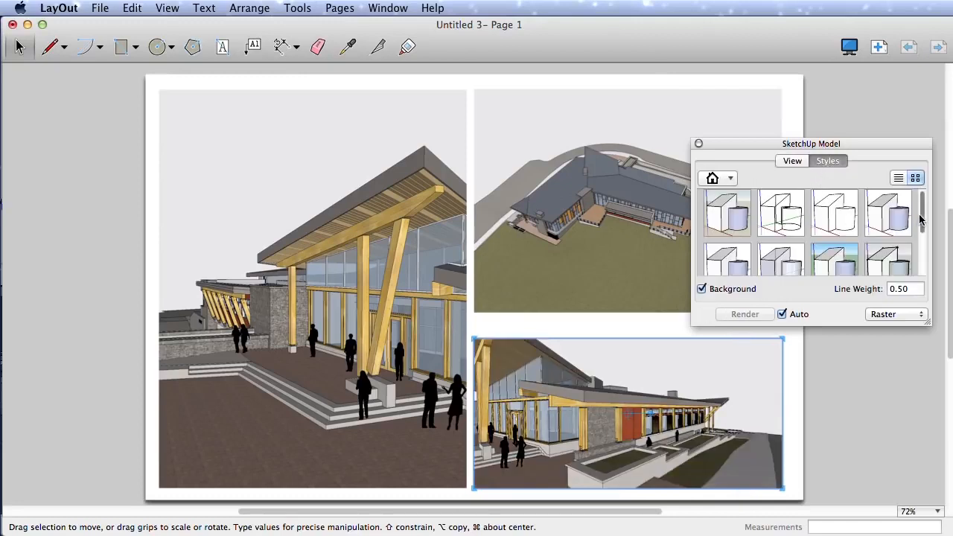
mouse_move(921, 215)
left_mouse_down()
mouse_move(923, 246)
mouse_move(927, 198)
left_mouse_up()
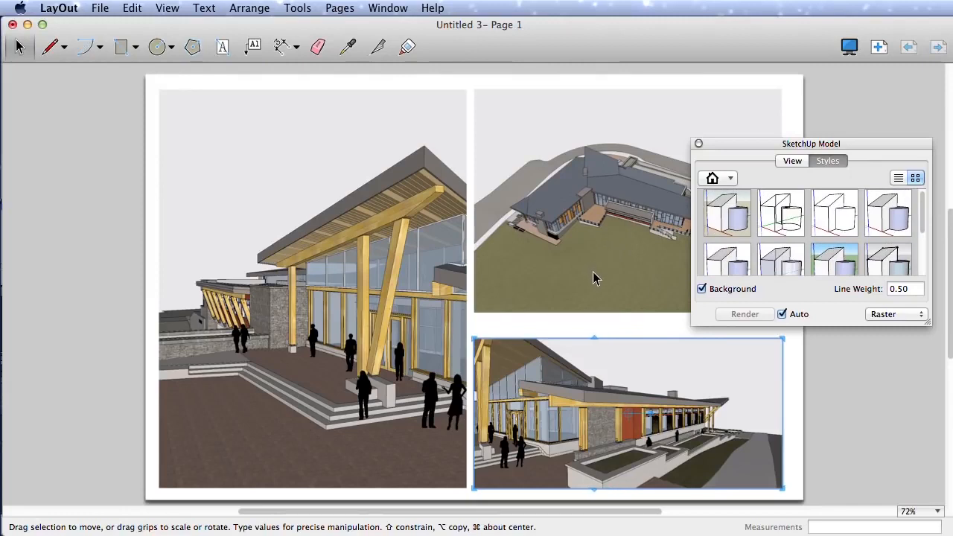
left_click(829, 344)
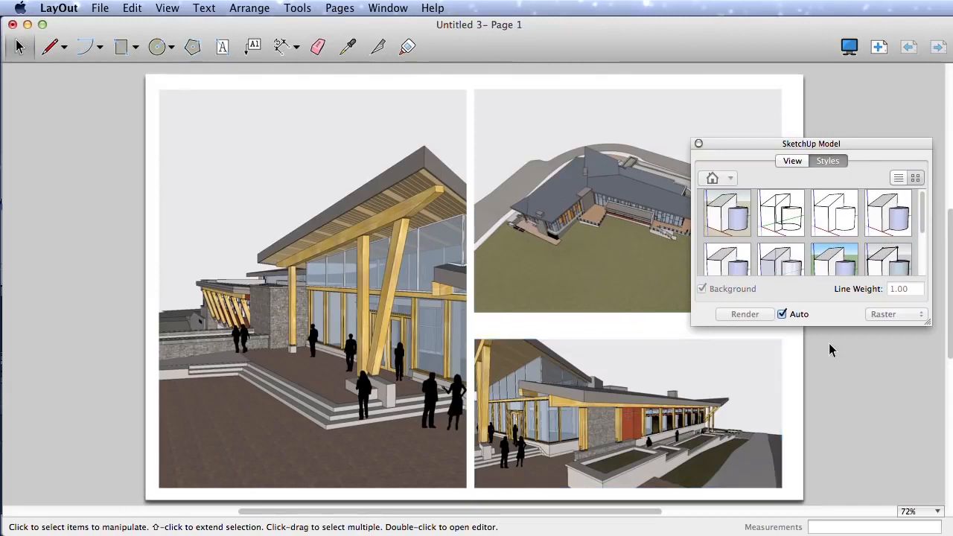
left_click(793, 161)
Enlarge the aerial viewport from its lower-left corner by about 1.33 and bring it to the front
left_click(643, 273)
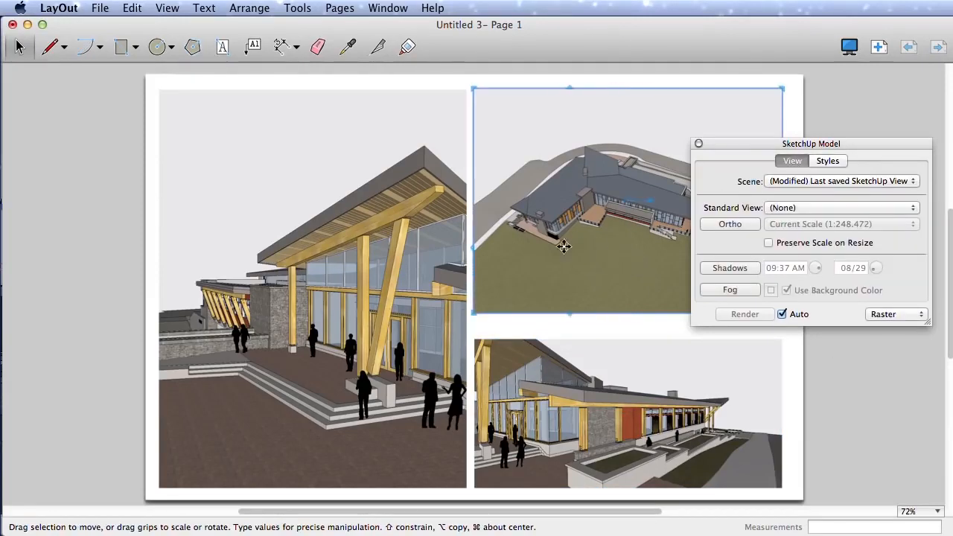
left_click_drag(473, 313, 372, 388)
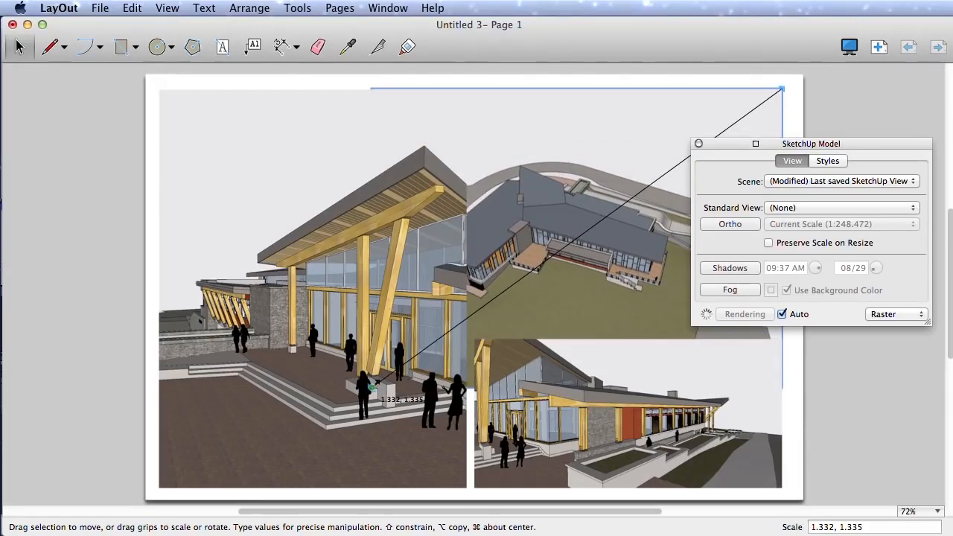
left_click_drag(778, 142, 809, 127)
right_click(599, 215)
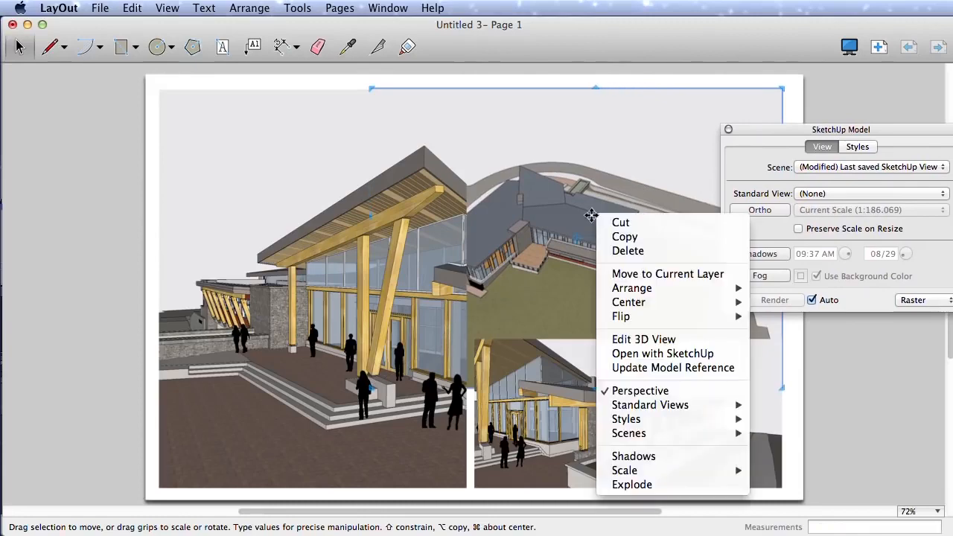
mouse_move(715, 289)
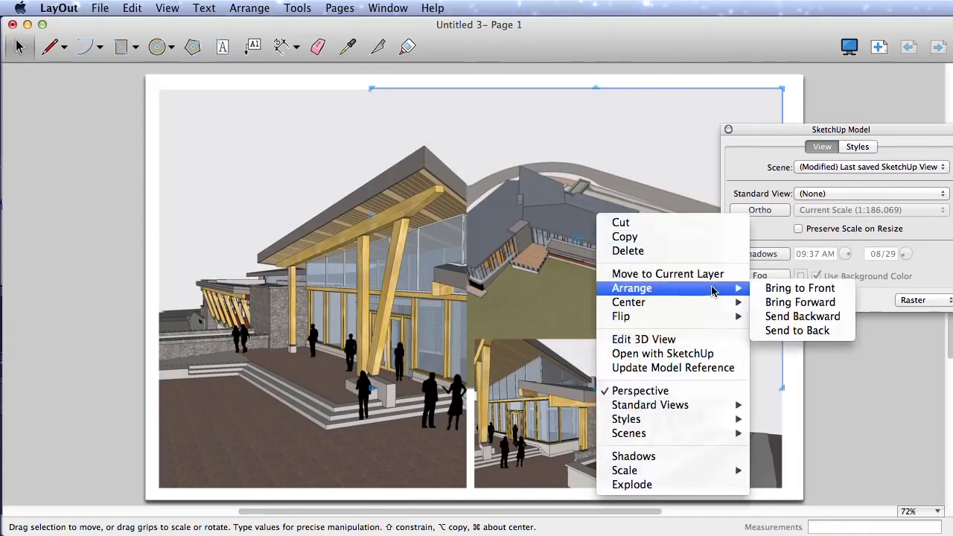
left_click(780, 287)
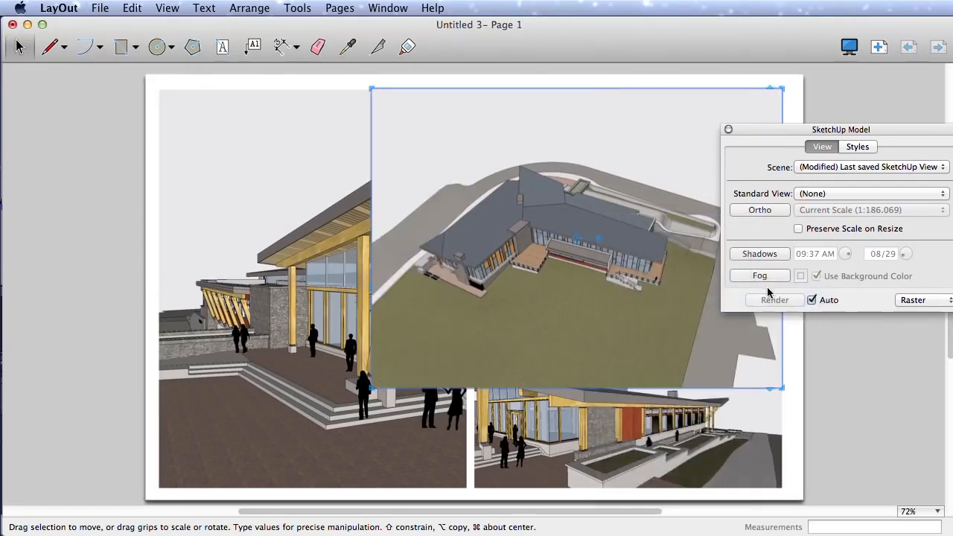
Apply the untextured shaded style with white background to all three viewports and switch off their background
left_click_drag(827, 432, 343, 285)
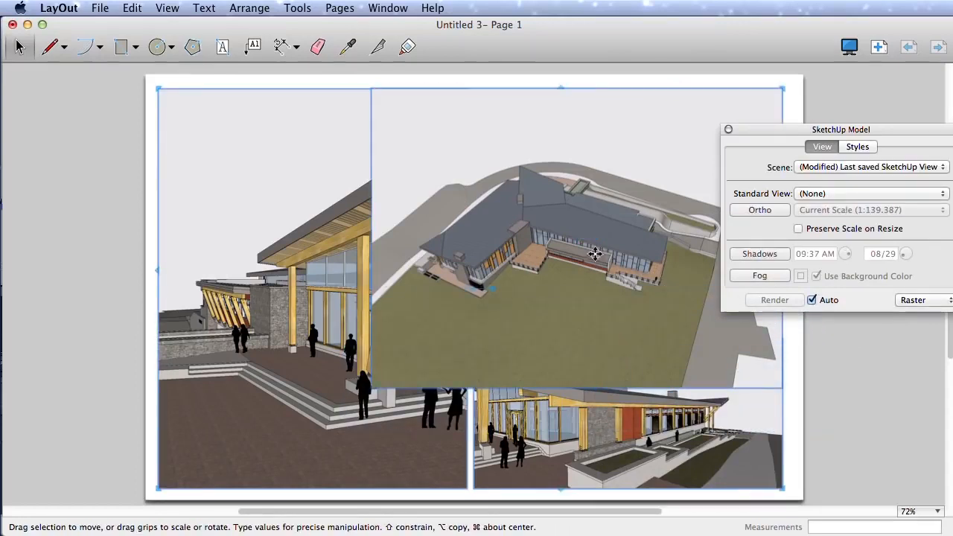
left_click(856, 147)
left_click_drag(887, 134, 826, 133)
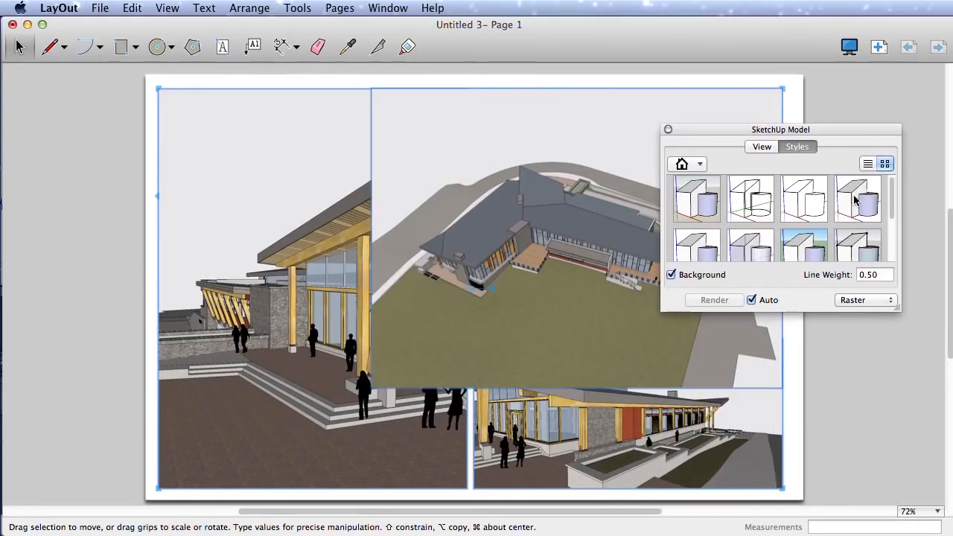
left_click(856, 201)
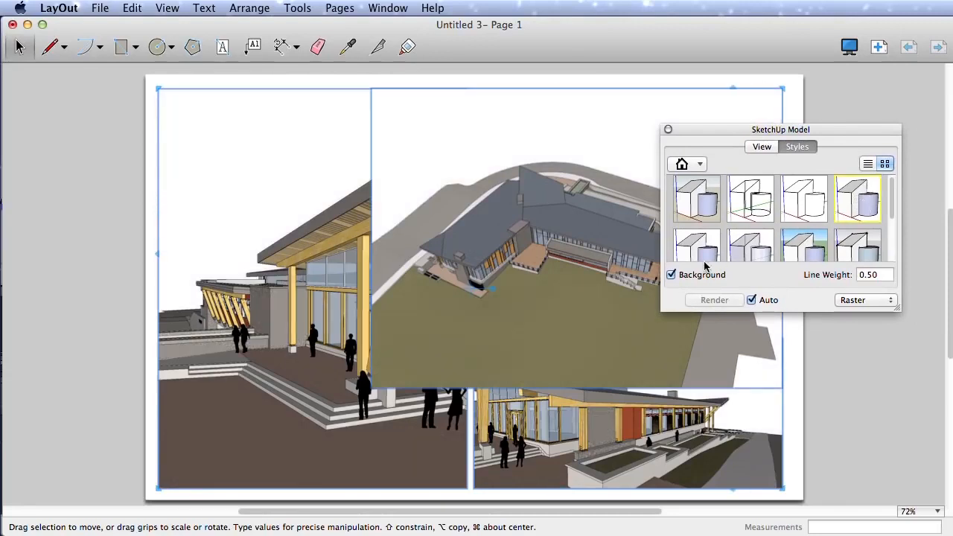
left_click(671, 276)
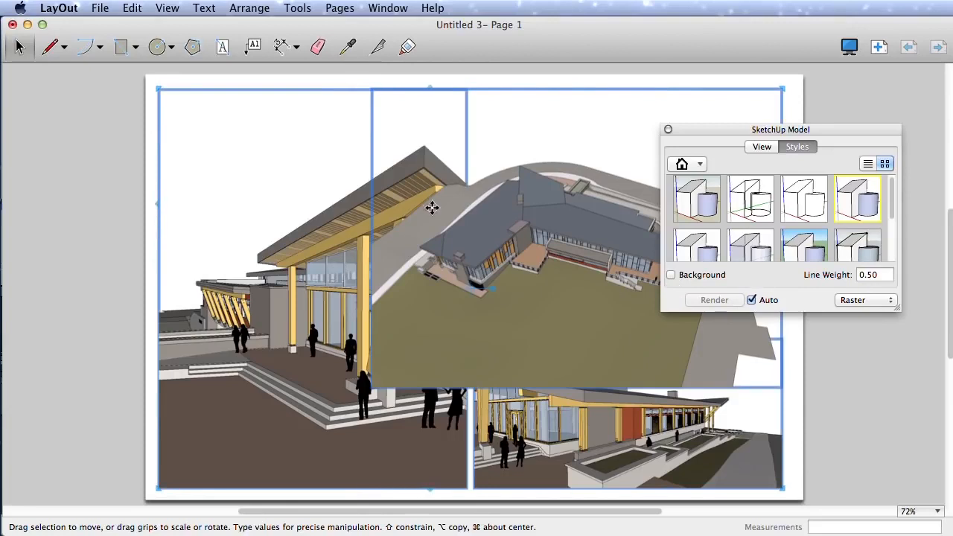
Scale the aerial viewport back down from its lower-left corner to fit above the lower-right viewport
mouse_move(720, 132)
left_mouse_down()
mouse_move(746, 192)
mouse_move(752, 288)
left_mouse_up()
left_click(827, 233)
left_click(617, 257)
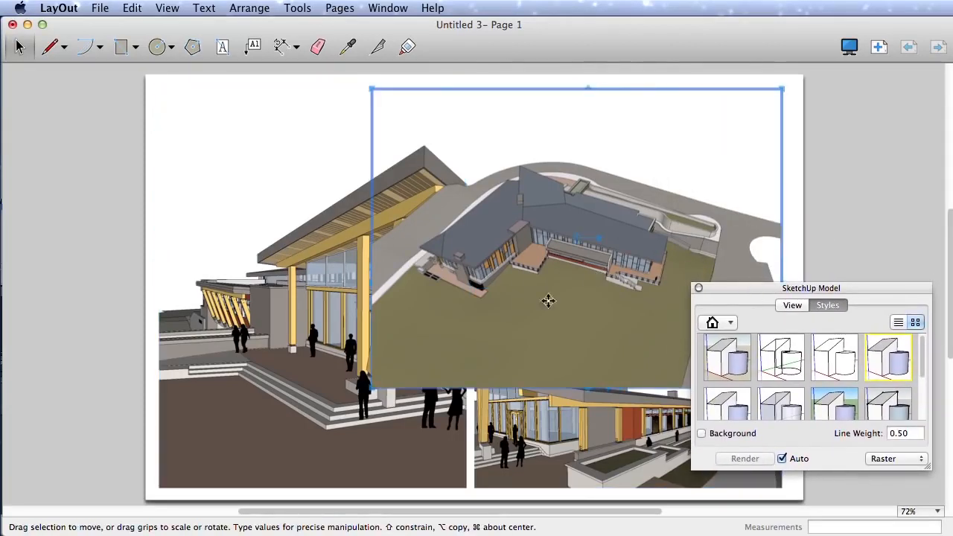
mouse_move(370, 387)
left_mouse_down()
mouse_move(491, 330)
mouse_move(412, 332)
mouse_move(486, 326)
mouse_move(474, 338)
mouse_move(474, 325)
left_mouse_up()
left_click(784, 164)
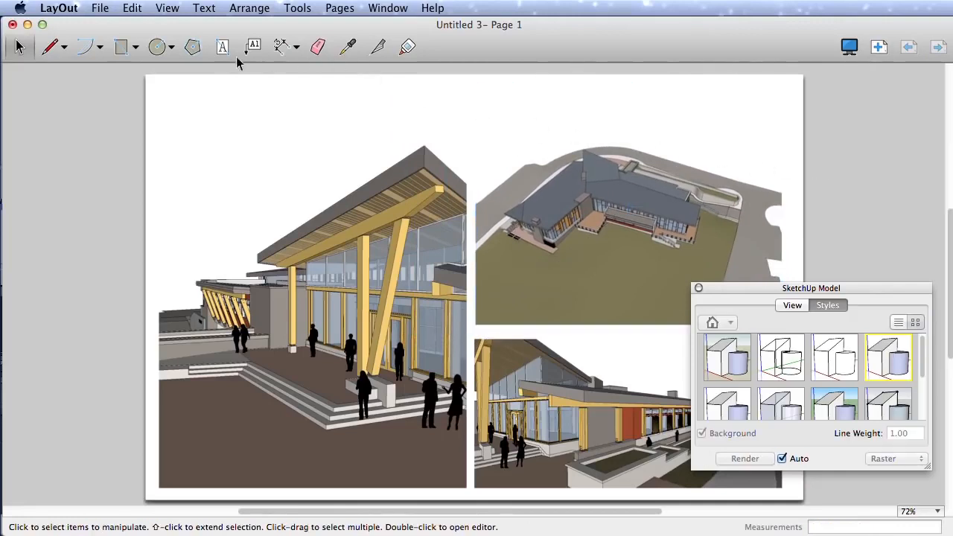
Draw a filled circle centred on the building's terrace in the aerial viewport, covering most of the building
left_click(157, 48)
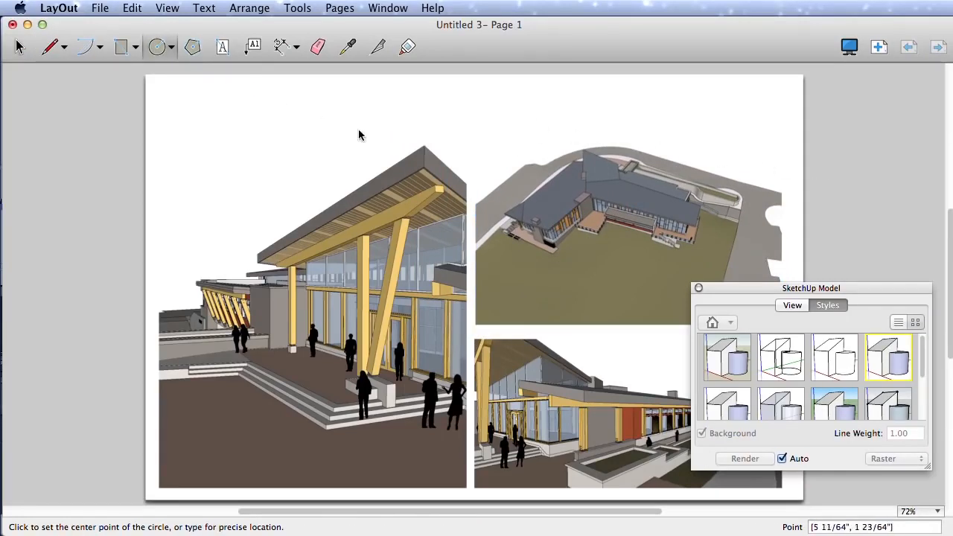
left_click(593, 215)
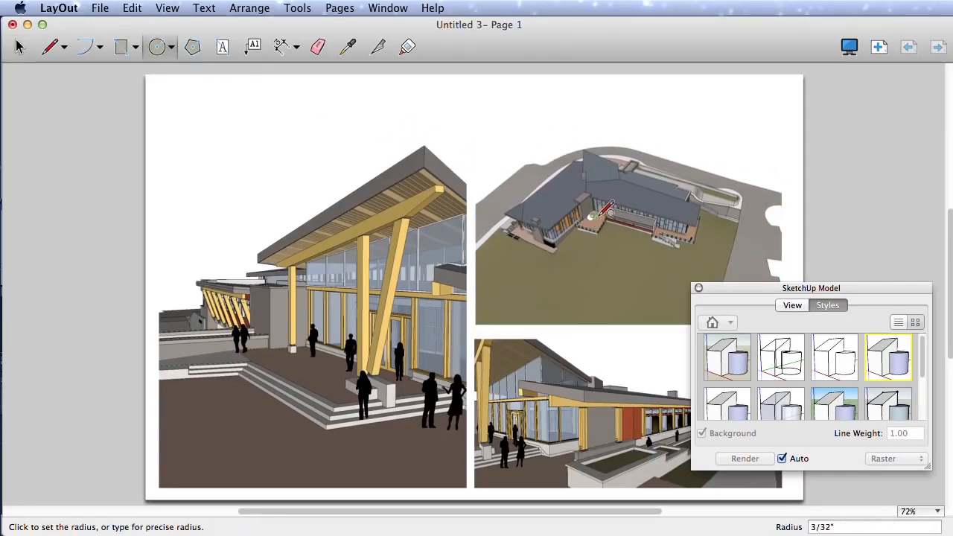
left_click(653, 216)
key("space")
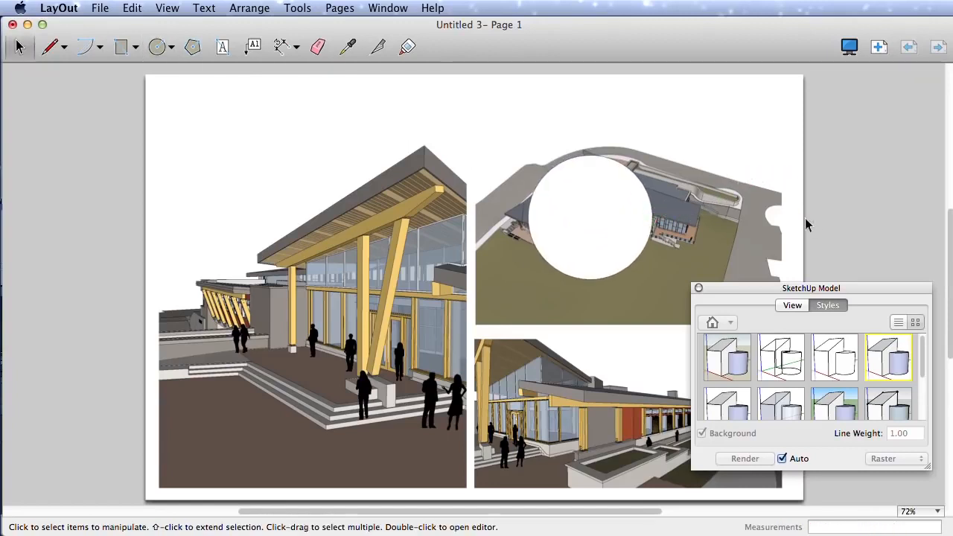
Create a clipping mask from the circle and the aerial viewport
left_click(607, 194)
right_click(595, 181)
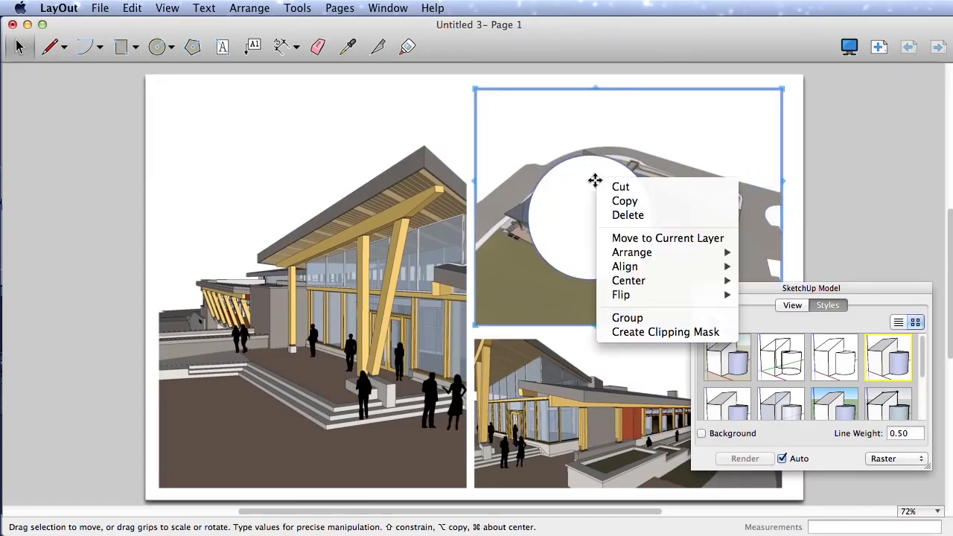
left_click(662, 332)
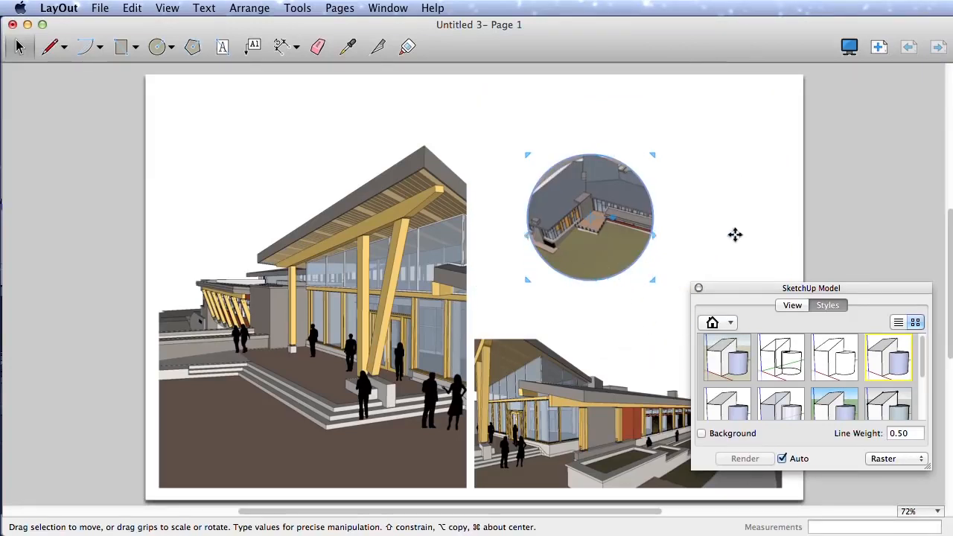
Move the circular aerial view slightly up and left, and place the SketchUp Model settings over the left viewport
left_click(780, 224)
left_click_drag(638, 221, 607, 180)
left_click_drag(761, 287, 124, 291)
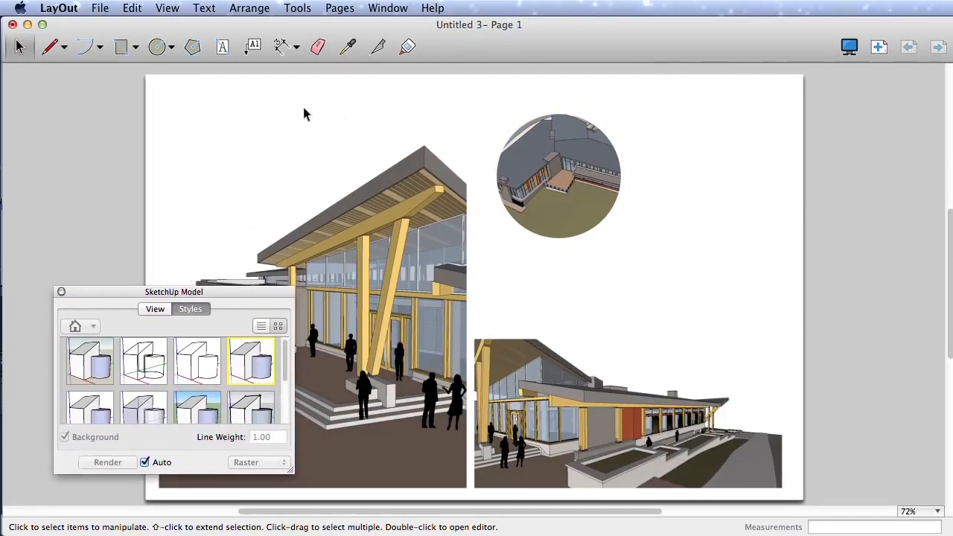
Draw a tall rectangle about 2.3 by 4 5/8 inches in the empty area beside the circular view
left_click(193, 47)
left_click(156, 47)
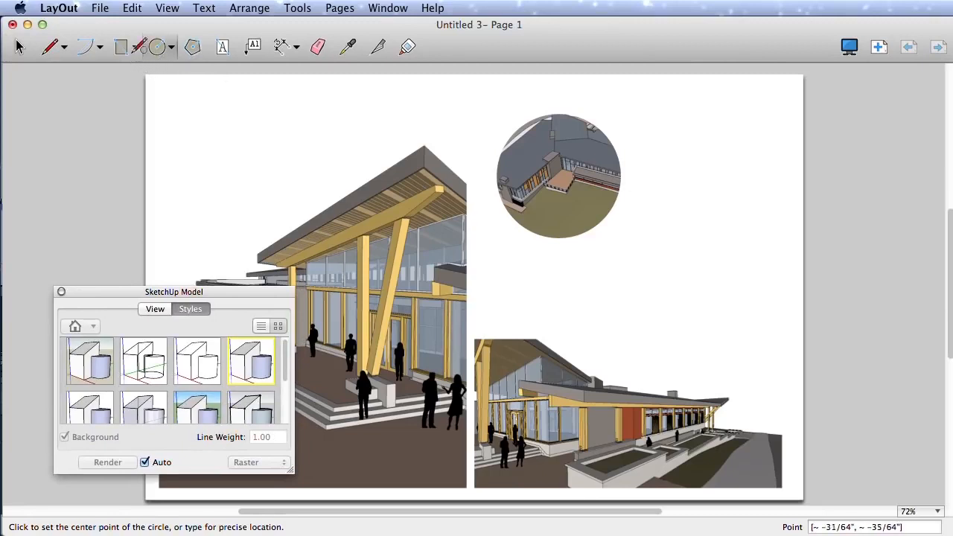
left_click(120, 47)
left_click(652, 323)
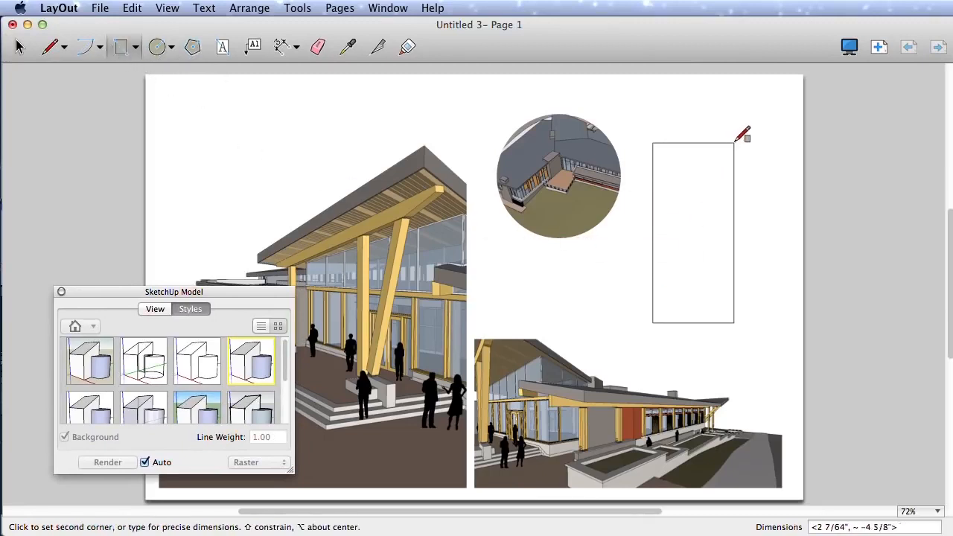
left_click(742, 143)
Draw a stepped line across the rectangle, starting outside its lower-left side and ending with a diagonal beyond its upper-right side
left_click(50, 47)
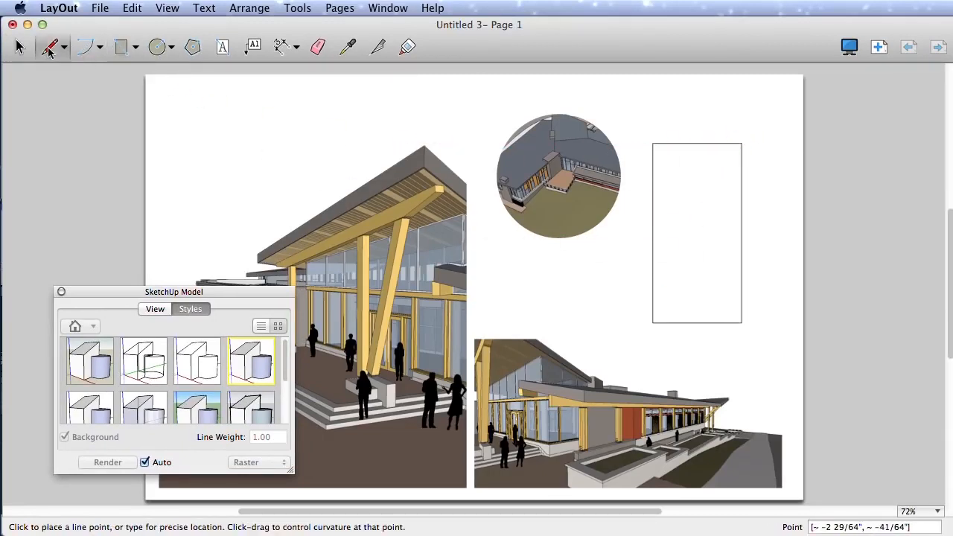
left_click(627, 305)
left_click(671, 305)
left_click(671, 271)
left_click(695, 271)
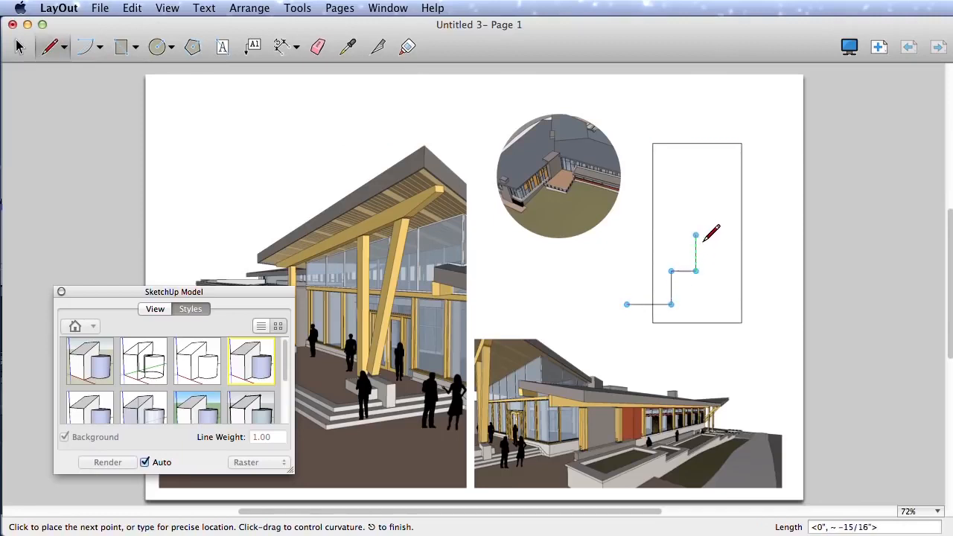
left_click(696, 209)
left_click(765, 162)
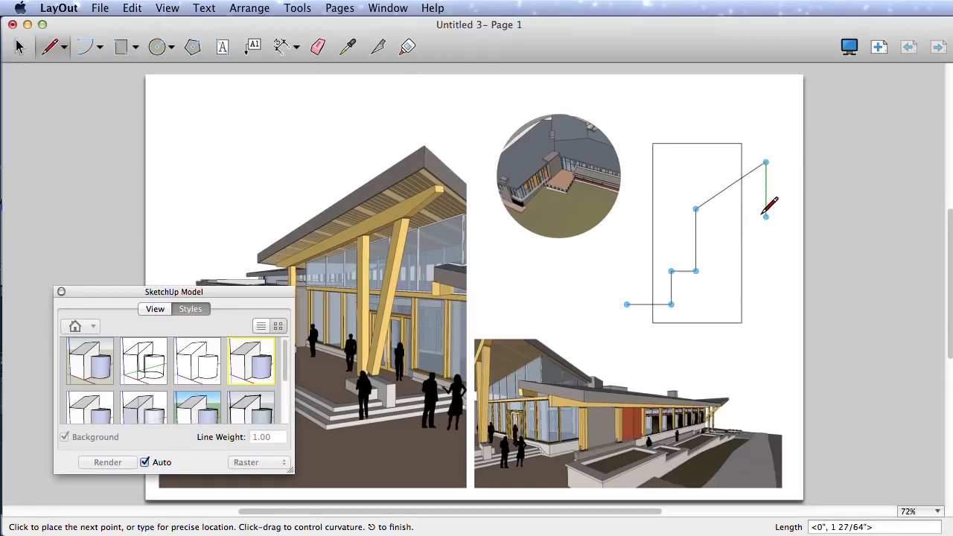
key("space")
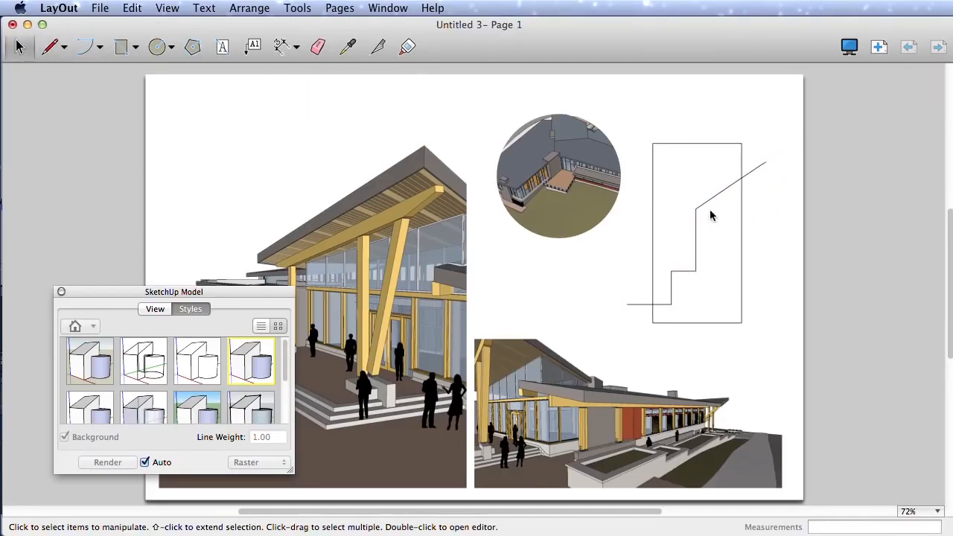
Split the rectangle and the stepped line at their two intersections
left_click(377, 48)
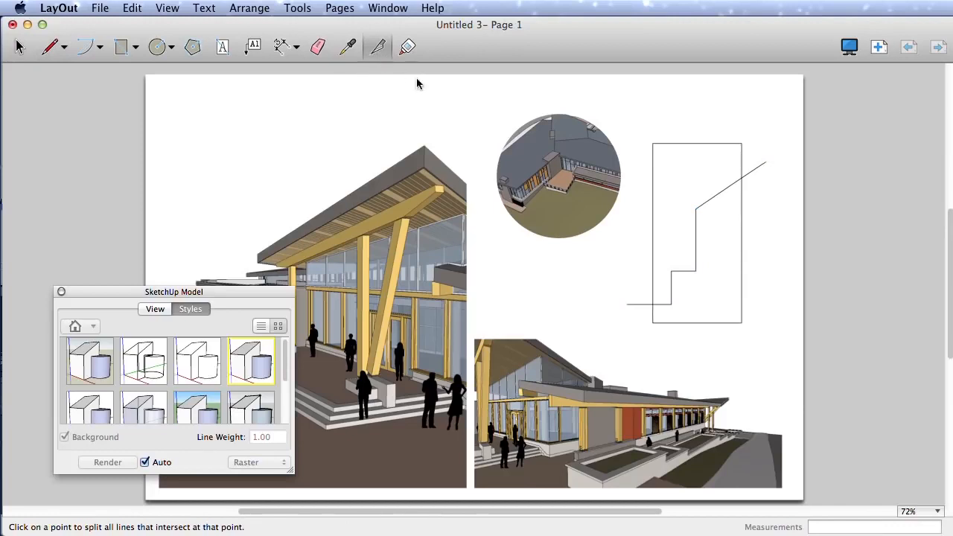
left_click(743, 178)
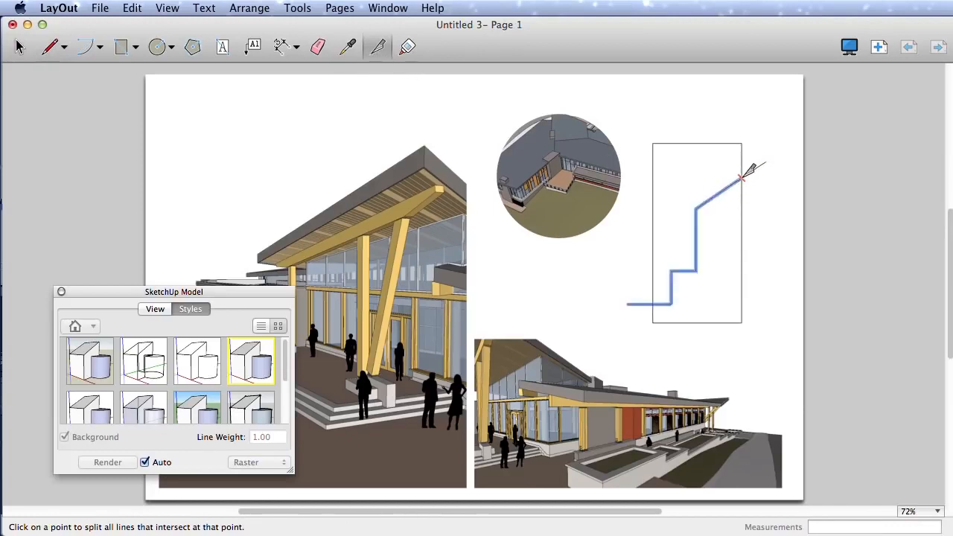
left_click(652, 304)
Join the rectangle's upper part with the stepped line into one closed shape and move it straight up, away from the leftover lines
left_click(408, 46)
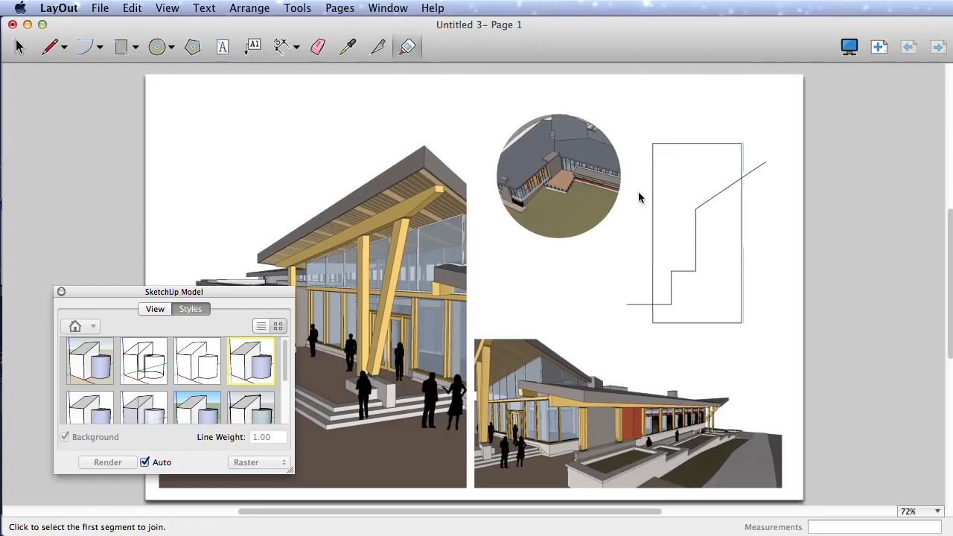
left_click(742, 156)
left_click(734, 176)
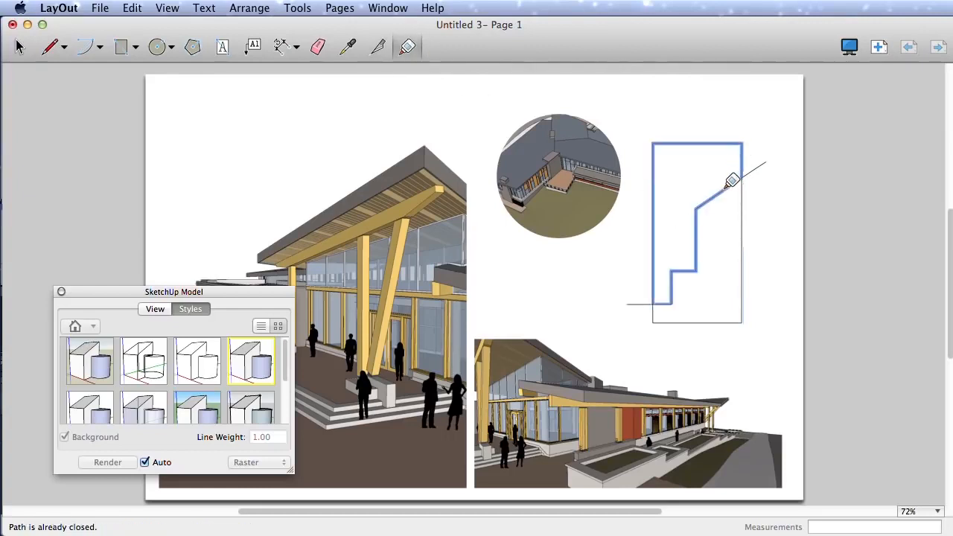
key("space")
left_click(707, 143)
left_click_drag(708, 162, 705, 132)
left_click(772, 208)
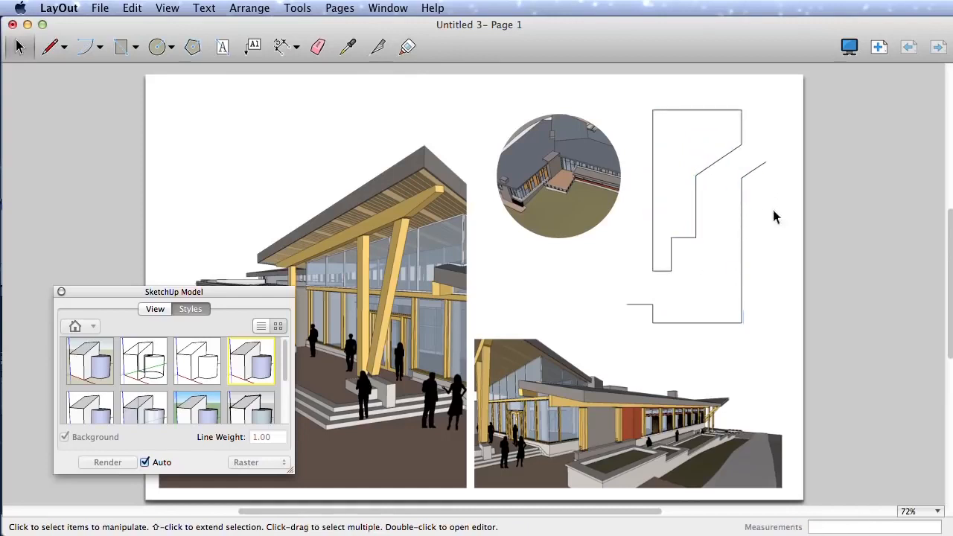
Close the SketchUp Model settings and fill the closed stepped shape with light blue using Shape Style
left_click_drag(122, 293, 130, 310)
left_click(68, 308)
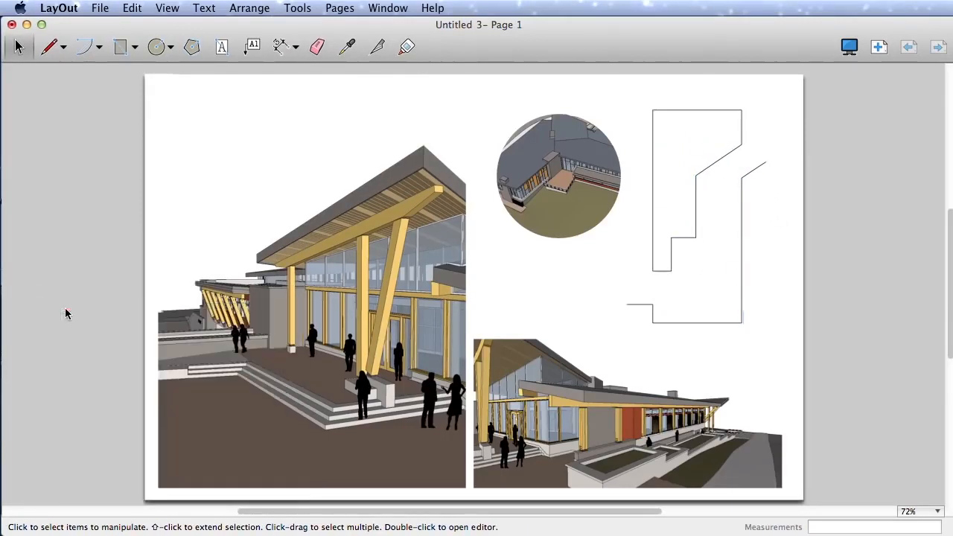
left_click(387, 8)
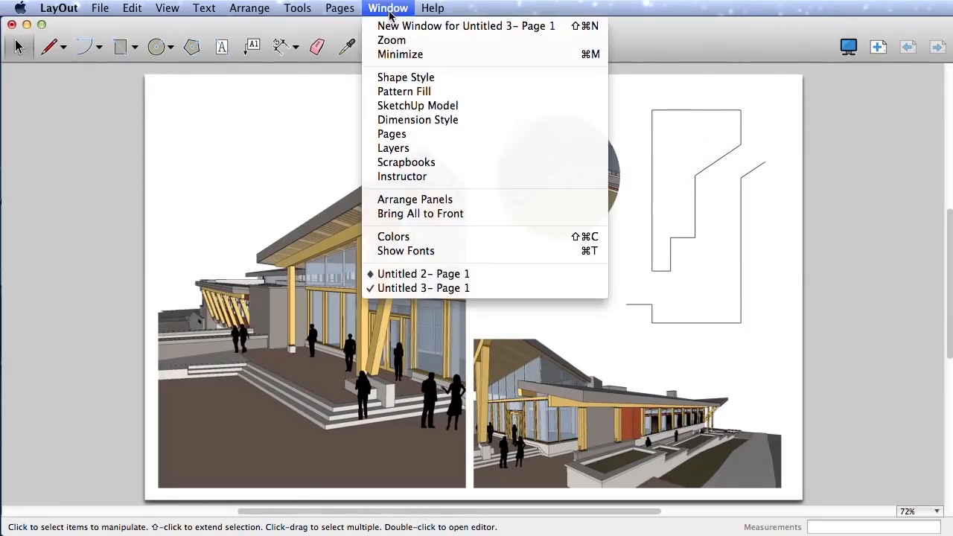
left_click(448, 78)
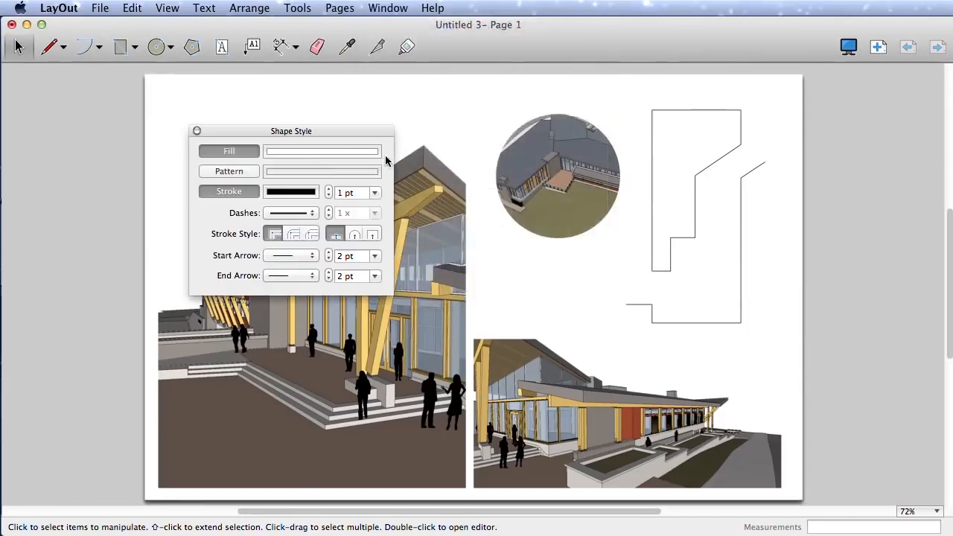
left_click(327, 152)
left_click(281, 344)
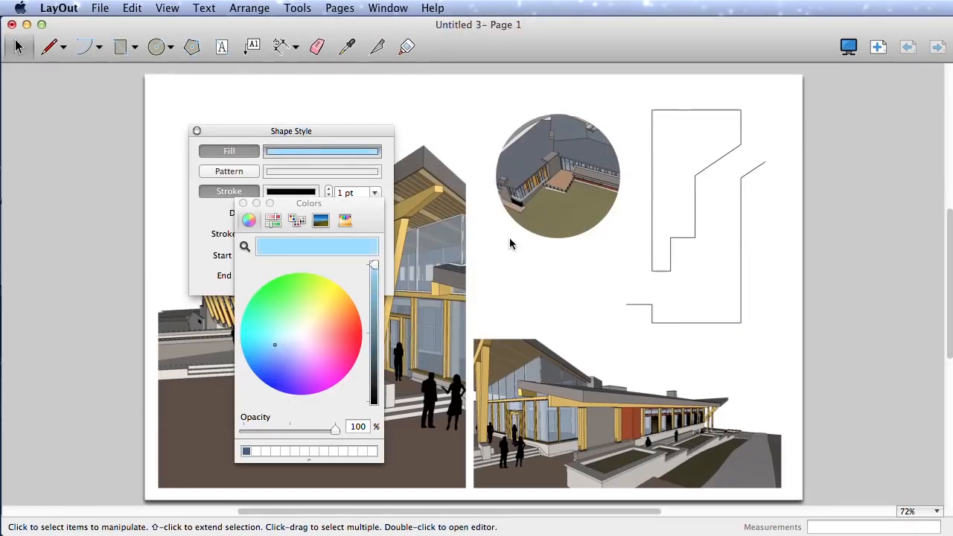
left_click(653, 191)
left_click(282, 350)
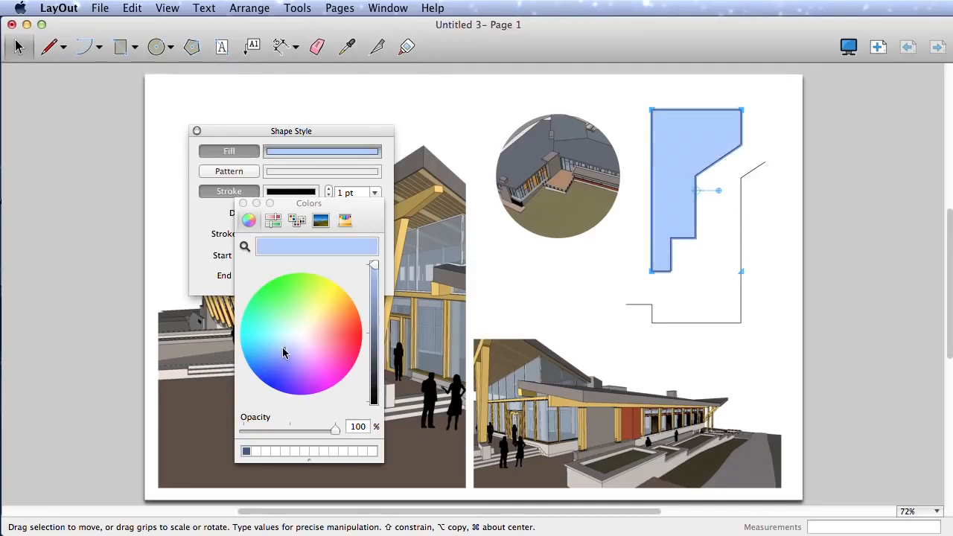
Give the left and lower-right viewports a black stroke, with a weight heavier than 1 pt on the left one
left_click(428, 268)
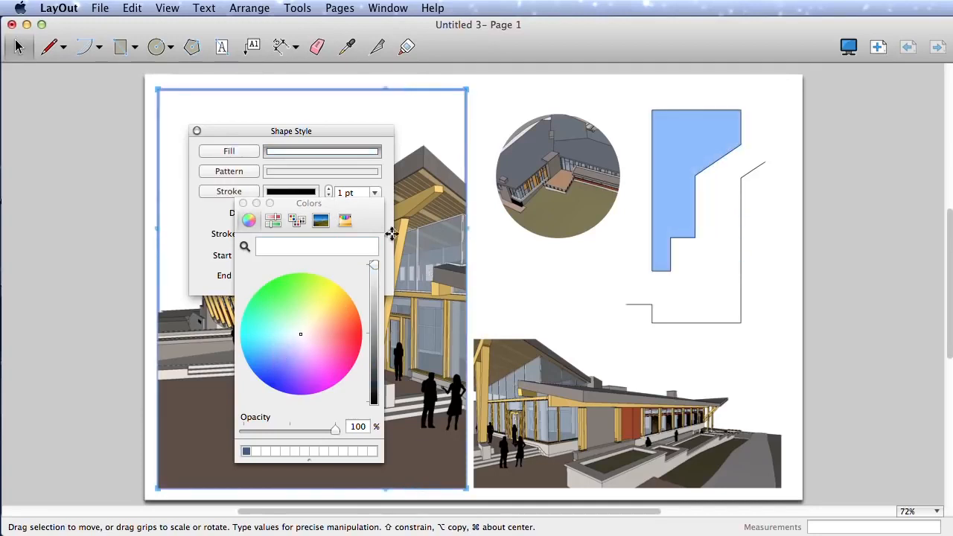
left_click(229, 191)
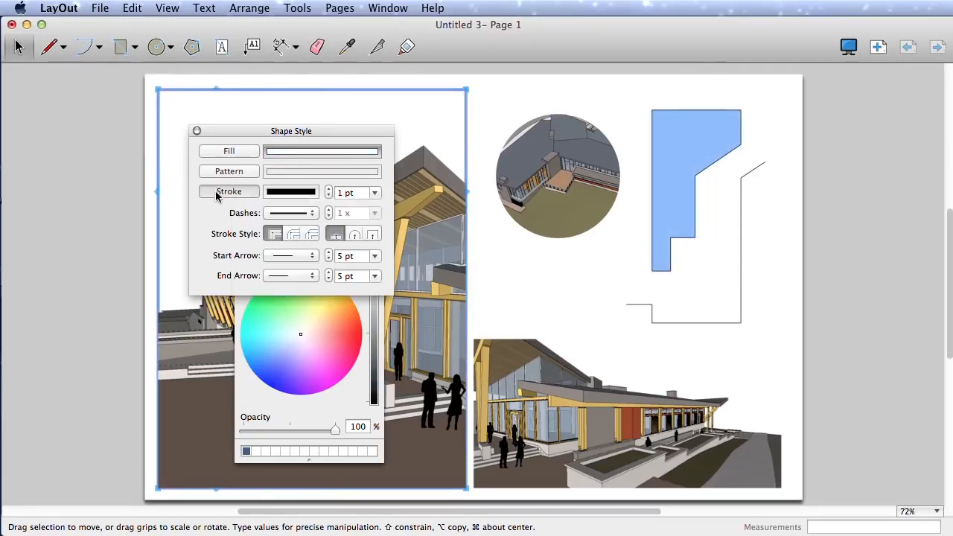
left_click(376, 194)
left_click(349, 300)
left_click(496, 288)
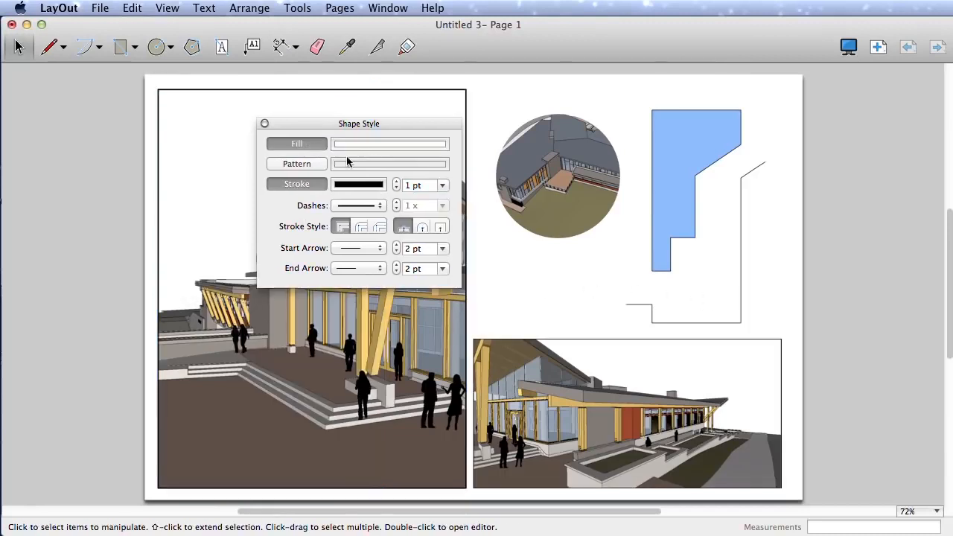
Set the default fill to light red and draw a pentagon with a radius of about 59/64 inch below the circular view
left_click(361, 146)
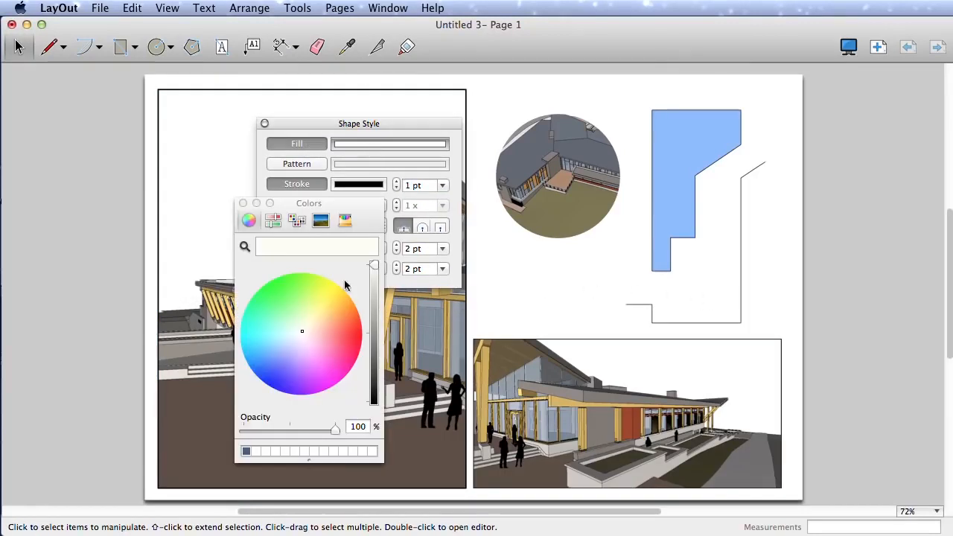
left_click(329, 339)
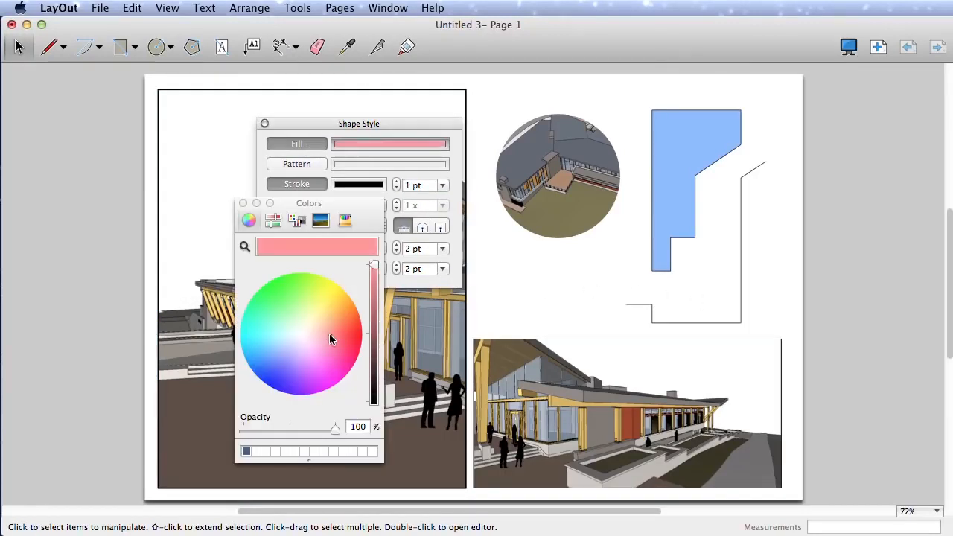
left_click(242, 203)
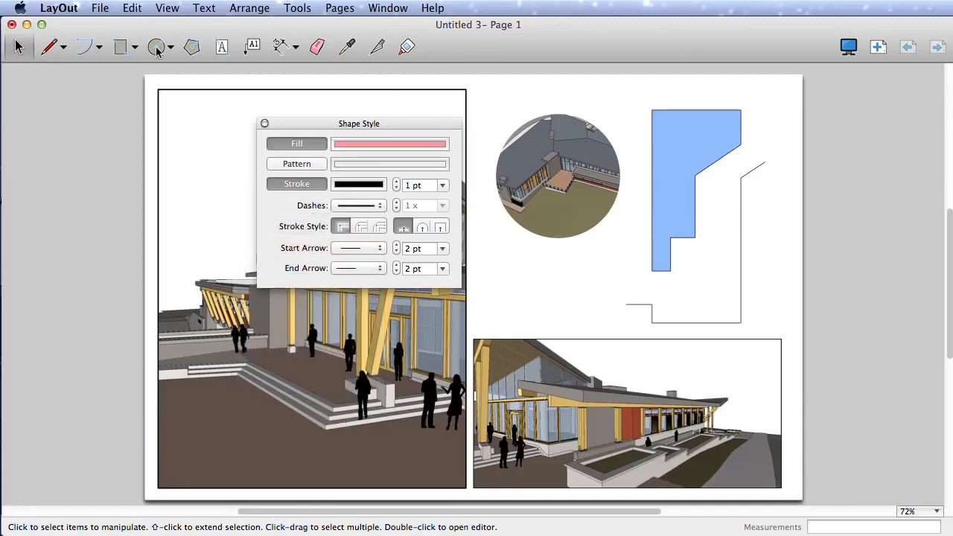
left_click(191, 46)
left_click(588, 288)
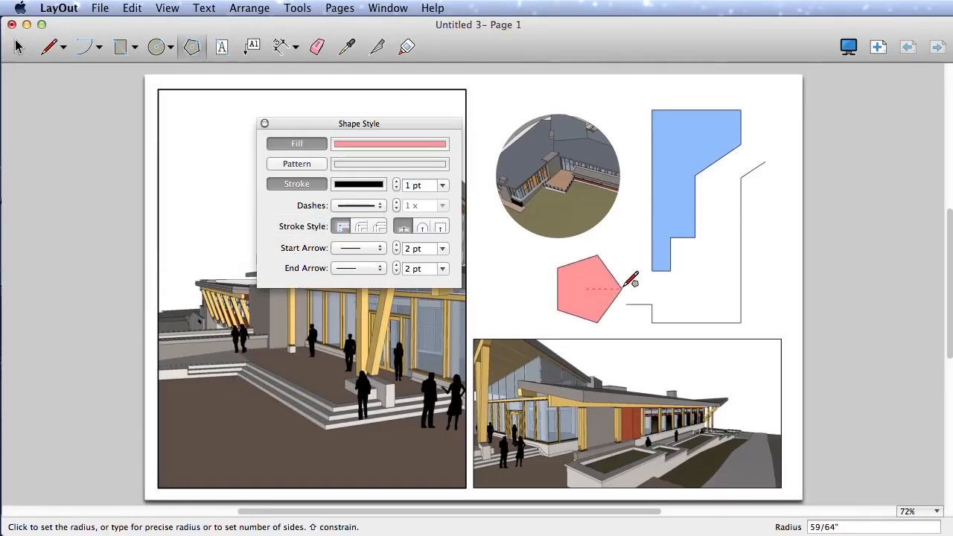
left_click(624, 288)
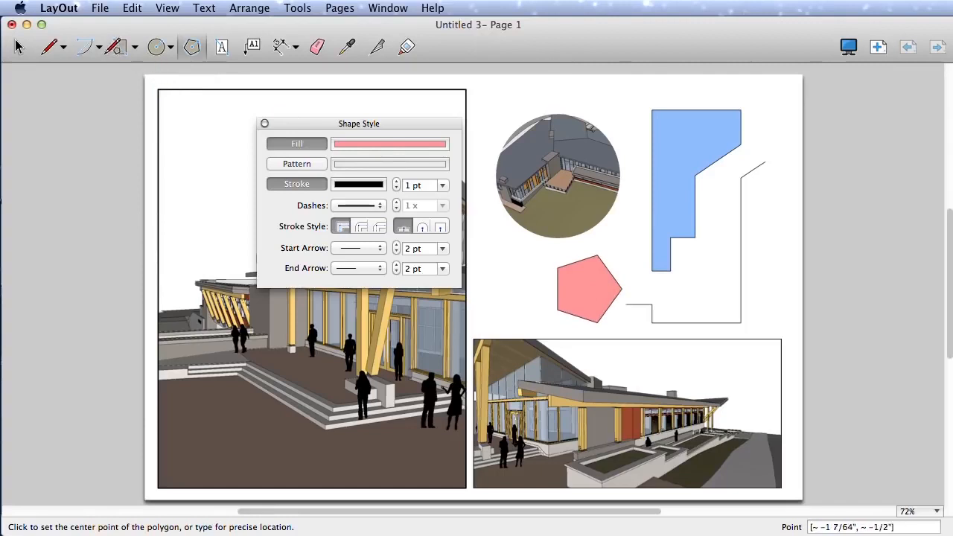
Erase the pentagon and the leftover line pieces beside the blue shape, and close the Shape Style settings
left_click(318, 49)
left_click_drag(765, 304, 600, 290)
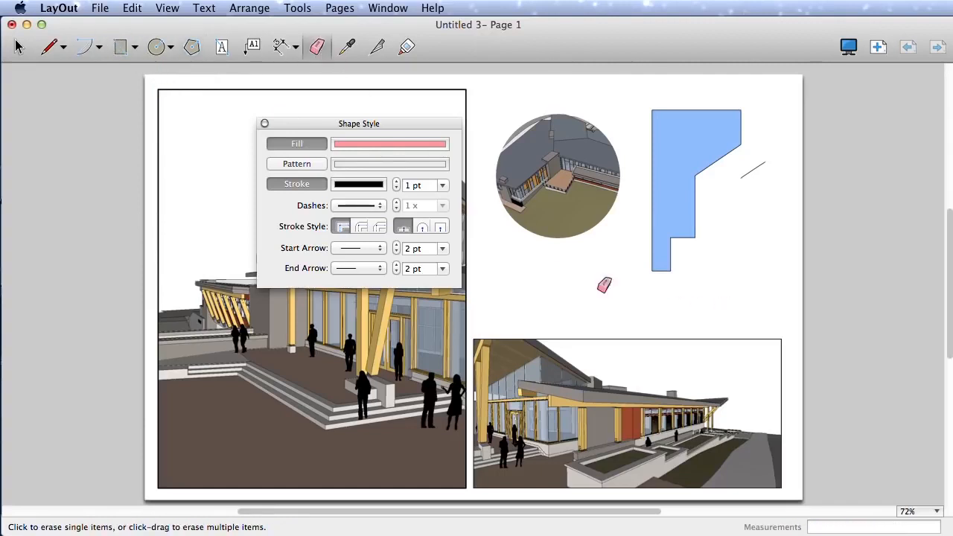
left_click_drag(747, 195, 817, 135)
left_click(265, 125)
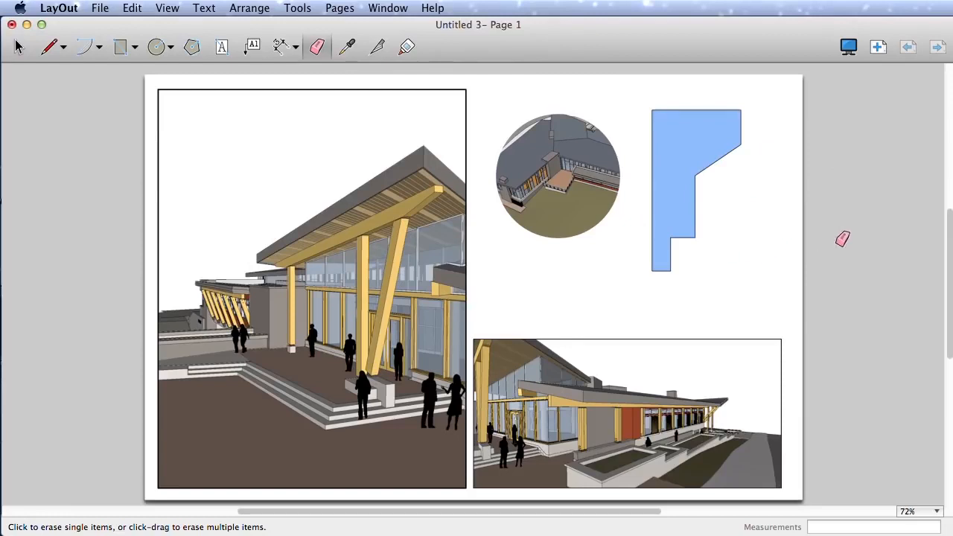
key("space")
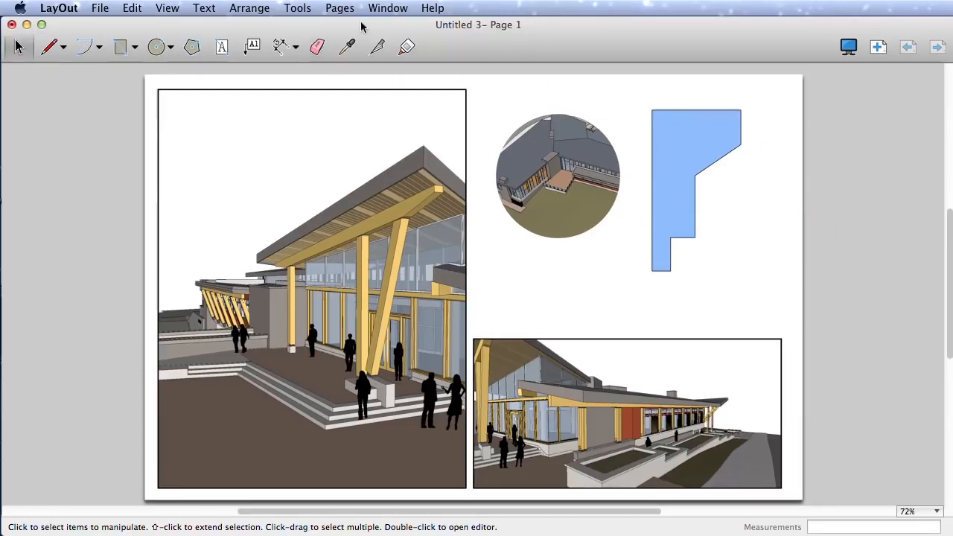
Duplicate the page, and delete the circular aerial view and the blue shape from the copy
left_click(384, 9)
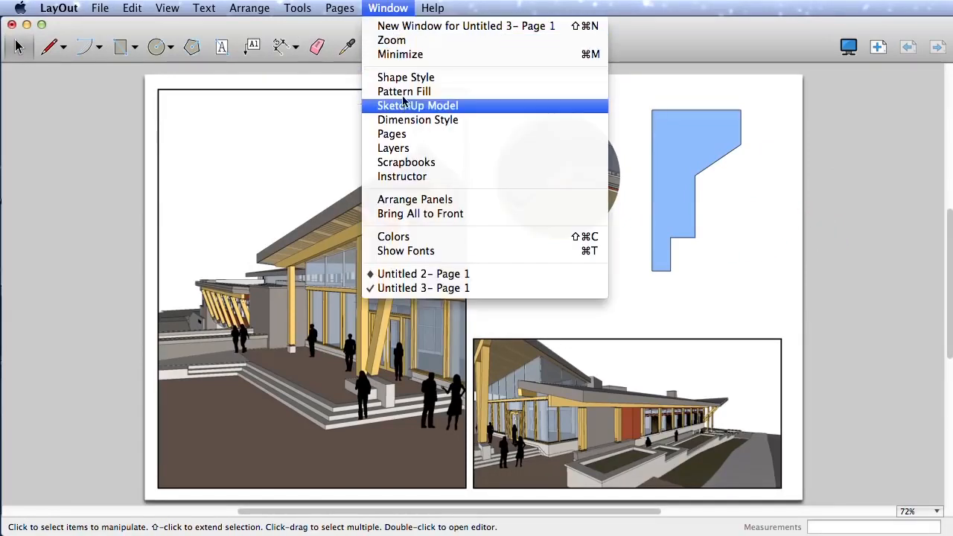
left_click(395, 134)
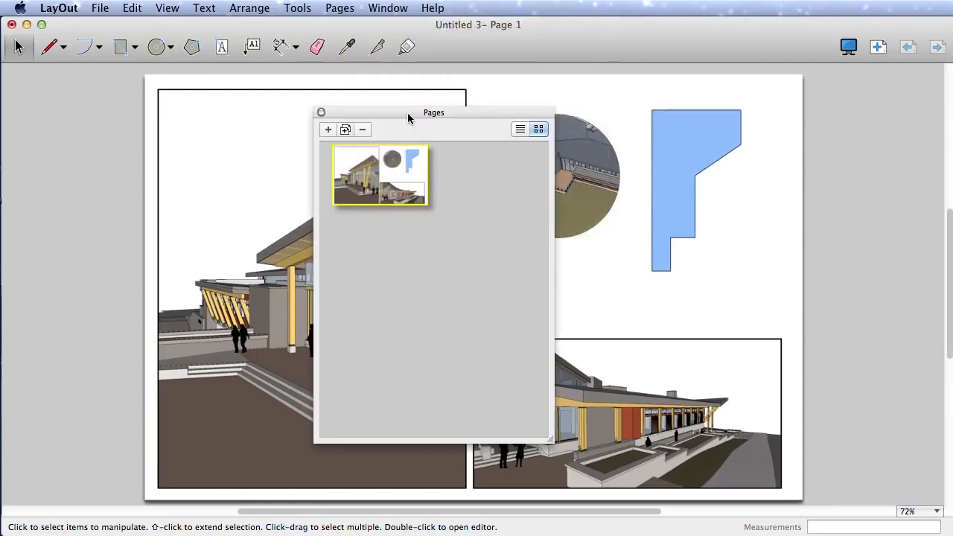
left_click_drag(407, 117, 693, 144)
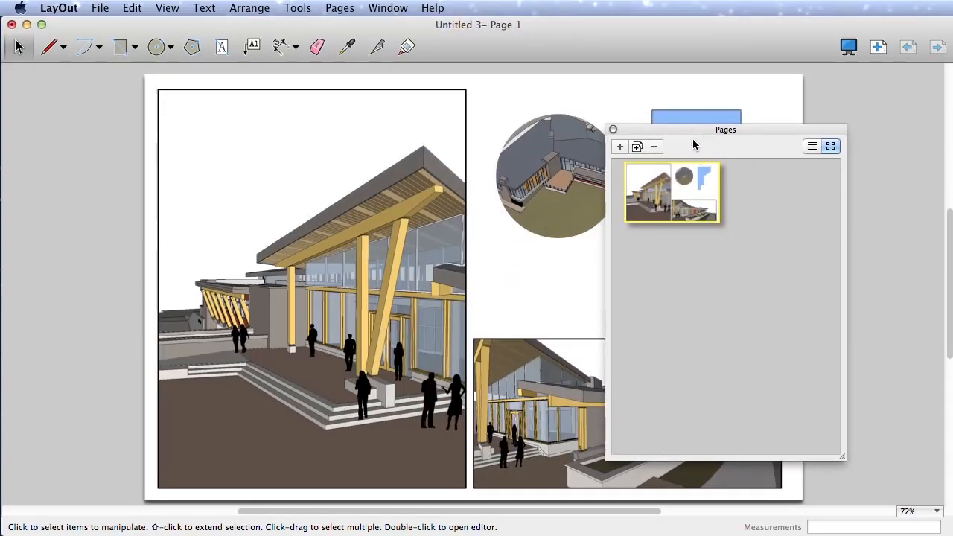
left_click(637, 147)
left_click_drag(761, 139, 857, 217)
left_click(542, 127)
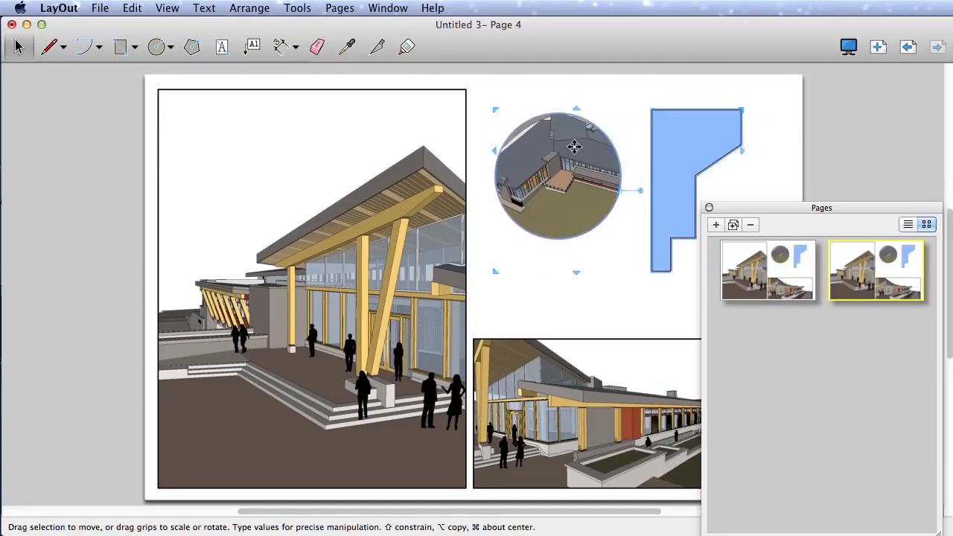
key("Delete")
Resize the left viewport into a wide strip across the page's upper half and the lower-right viewport across the lower half
left_click(468, 419)
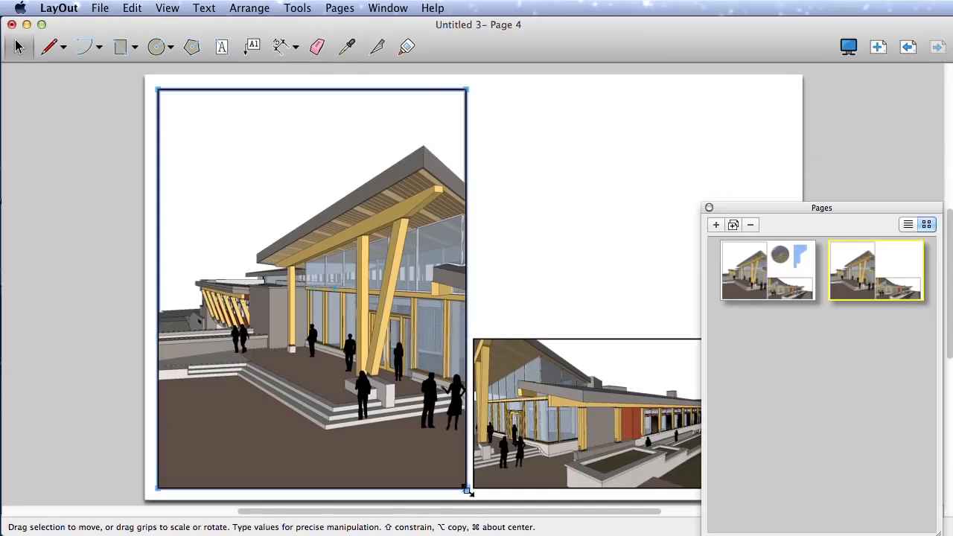
left_click_drag(467, 489, 784, 289)
left_click(608, 388)
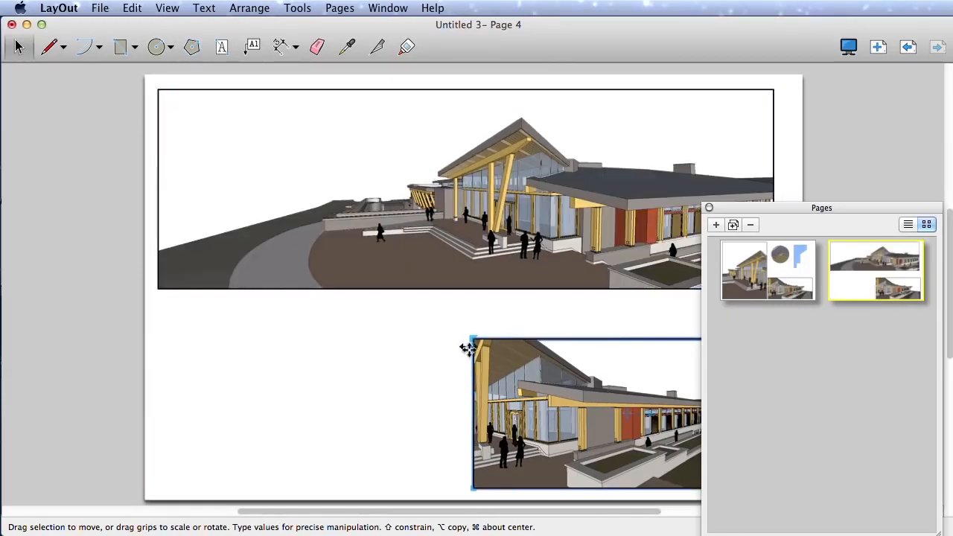
left_click_drag(471, 336, 159, 300)
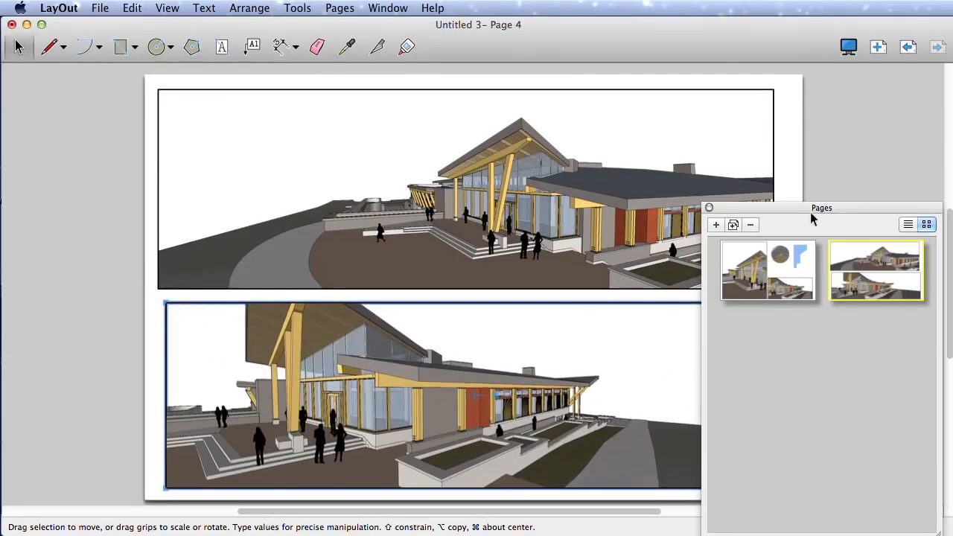
left_click(709, 208)
left_click(822, 200)
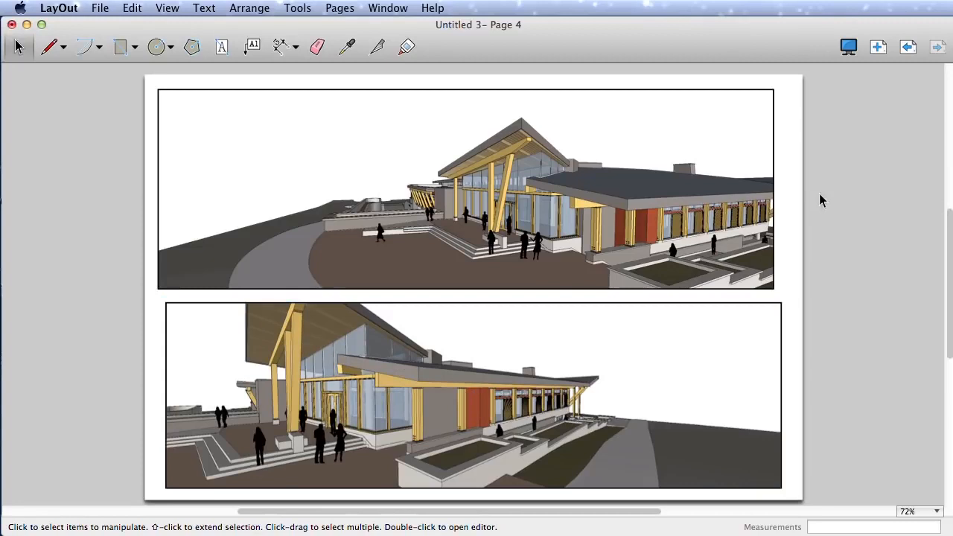
Set the upper viewport's standard view to Front in the SketchUp Model settings
left_click(632, 216)
left_click(392, 8)
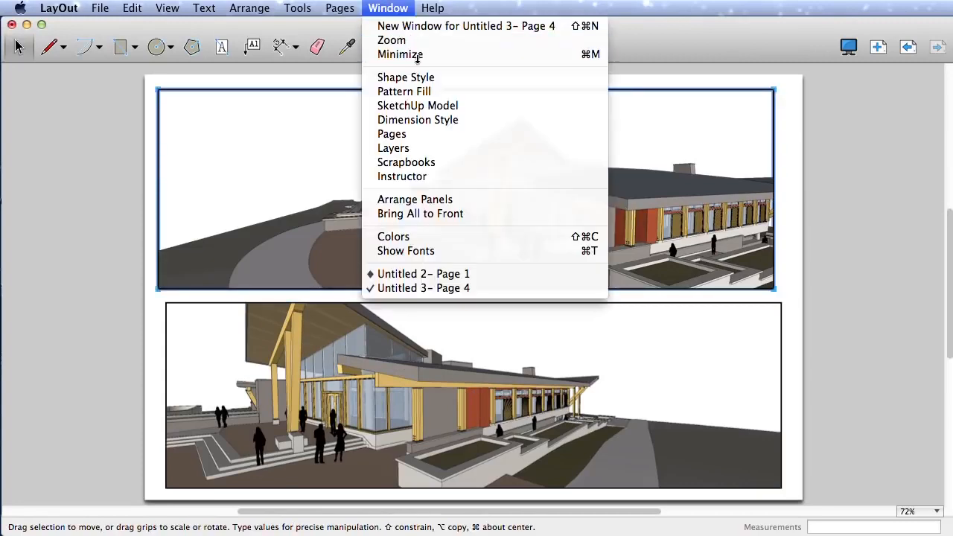
left_click(429, 101)
left_click_drag(741, 310, 711, 304)
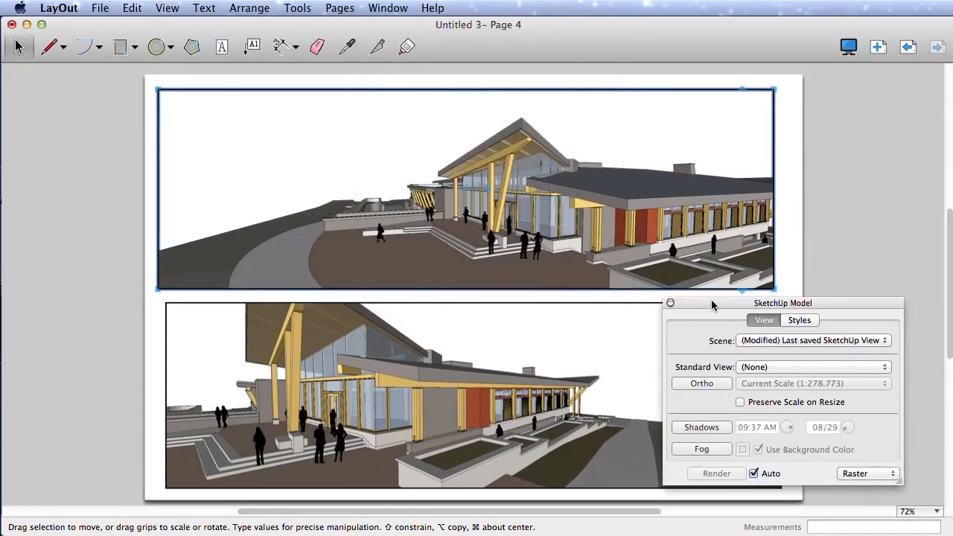
left_click(885, 367)
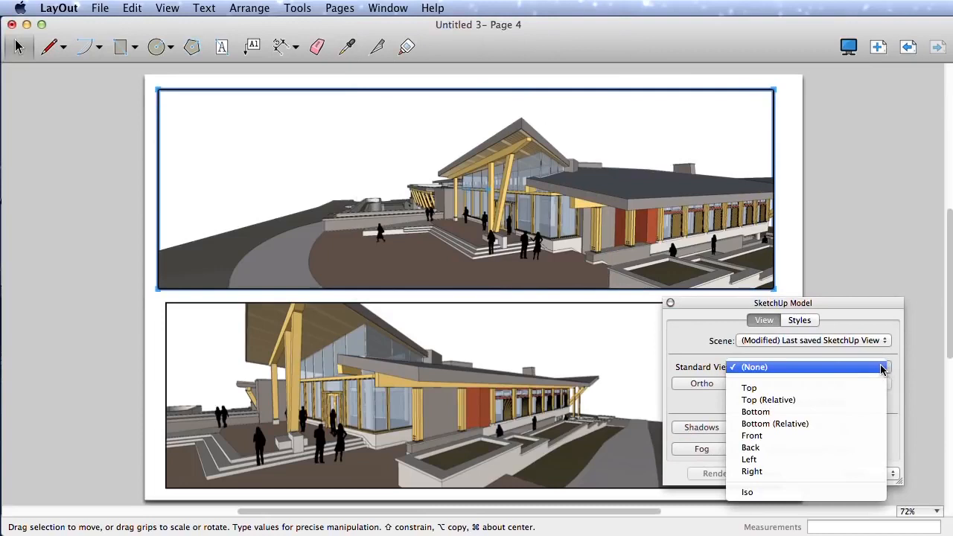
left_click(766, 435)
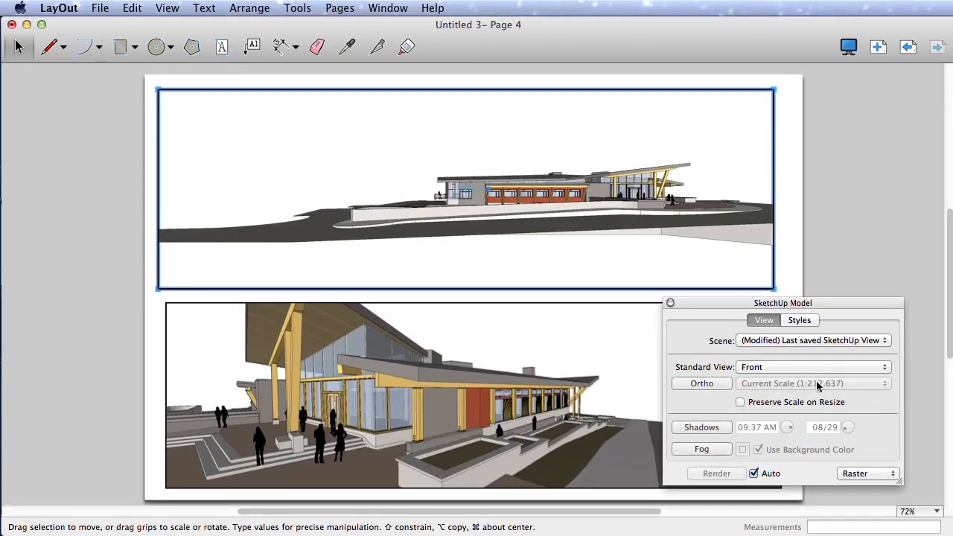
Make the upper viewport orthographic at 1/16" = 1'-0" (1:192) and pan its model left so the building's entrance end fits inside the frame
left_click(723, 383)
left_click(770, 384)
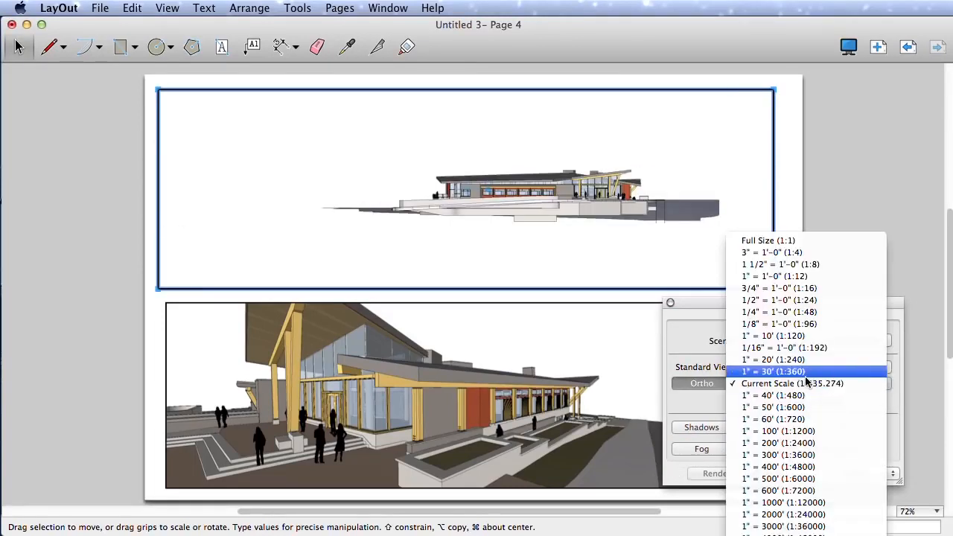
left_click(791, 351)
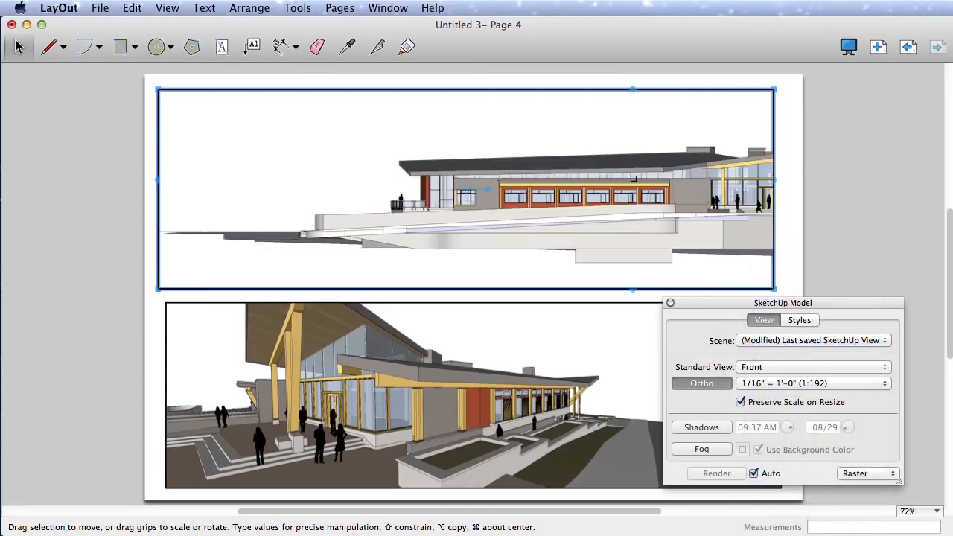
double_click(633, 179)
middle_click_drag(633, 181, 519, 186, "shift")
left_click(834, 182)
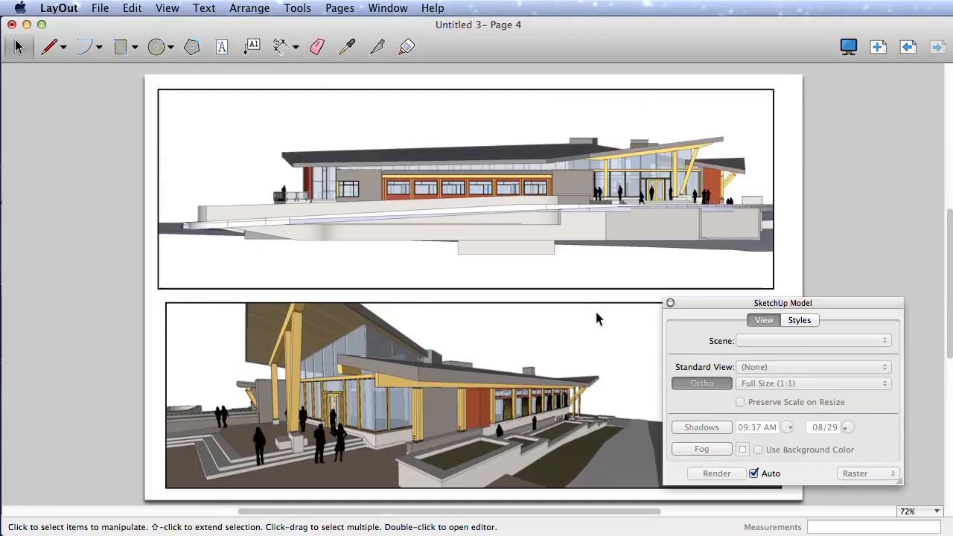
Set the lower viewport to the Left standard view, orthographic, at a scale of 1/16" = 1'-0" (1:192)
left_click(599, 316)
left_click(874, 365)
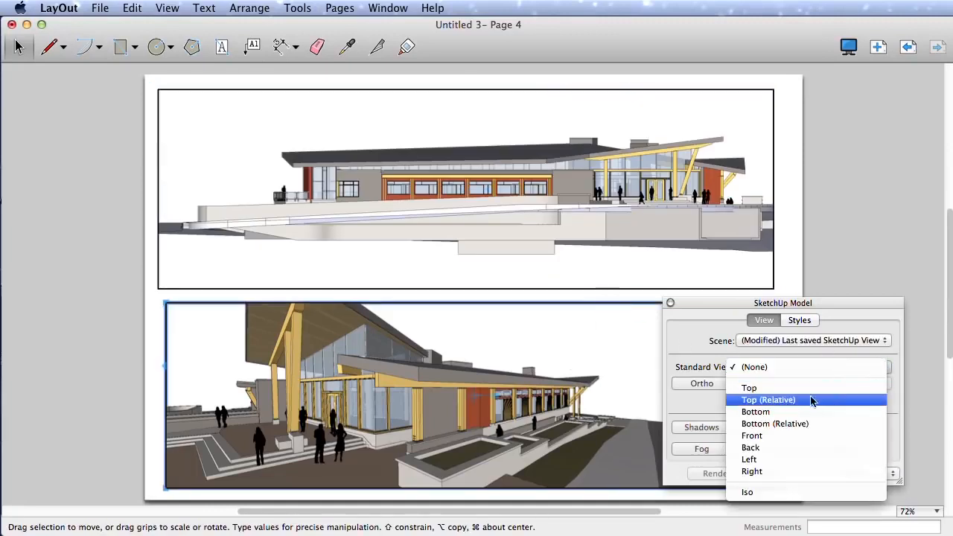
left_click(763, 458)
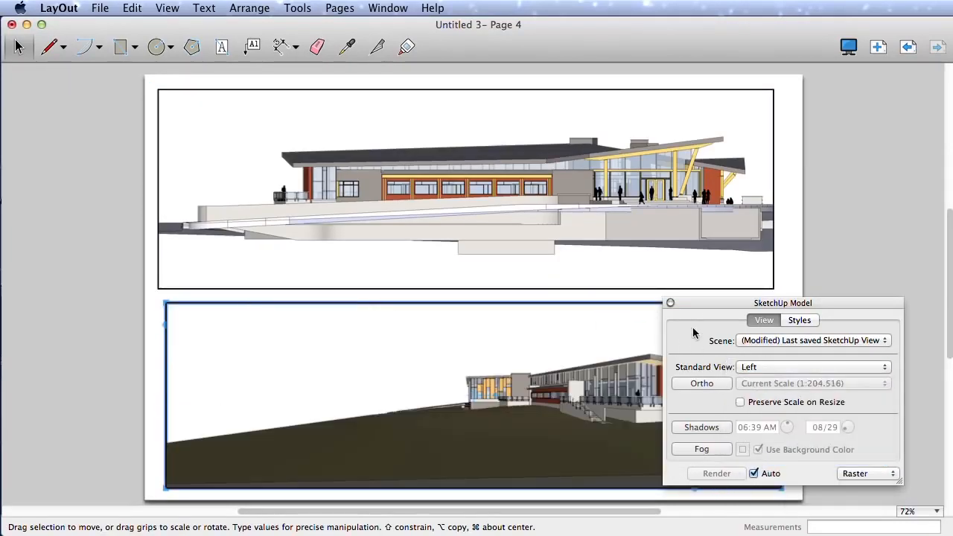
left_click_drag(706, 306, 722, 292)
left_click(737, 372)
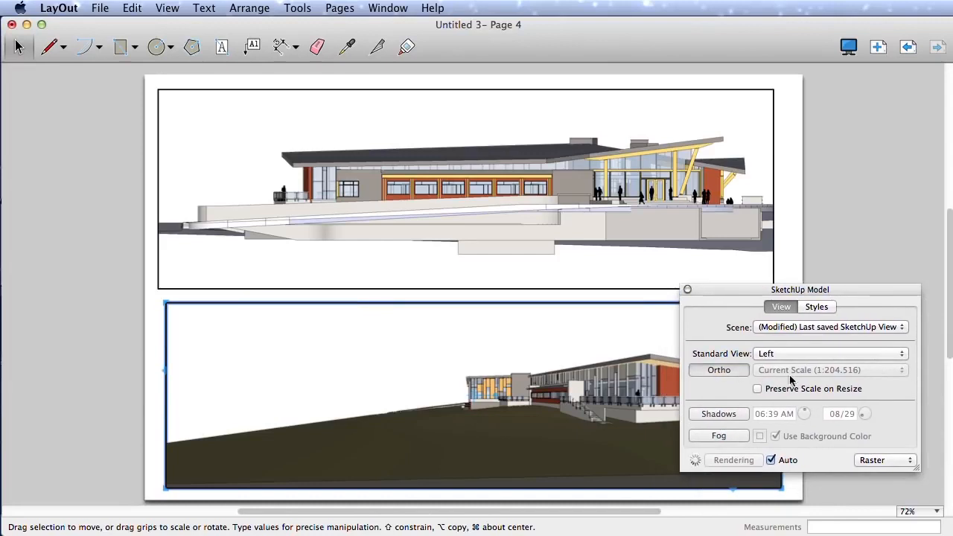
left_click(904, 370)
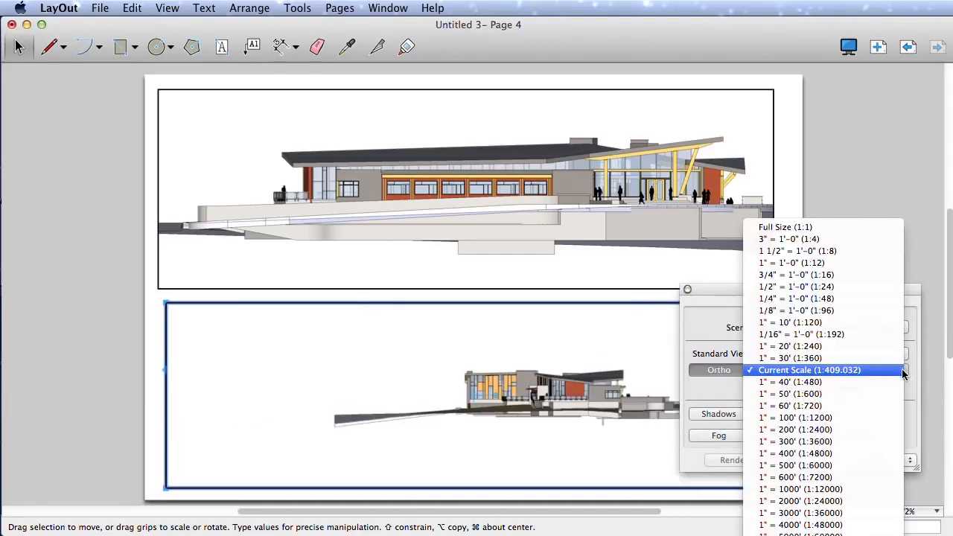
left_click(785, 335)
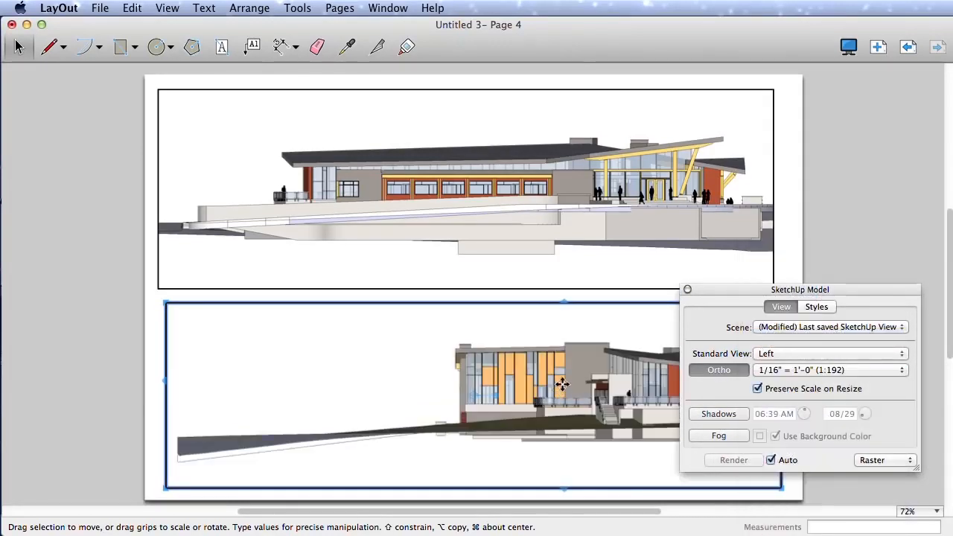
Pan the model left inside the lower viewport so the whole building fits in the frame
left_click_drag(728, 290, 744, 90)
double_click(633, 385)
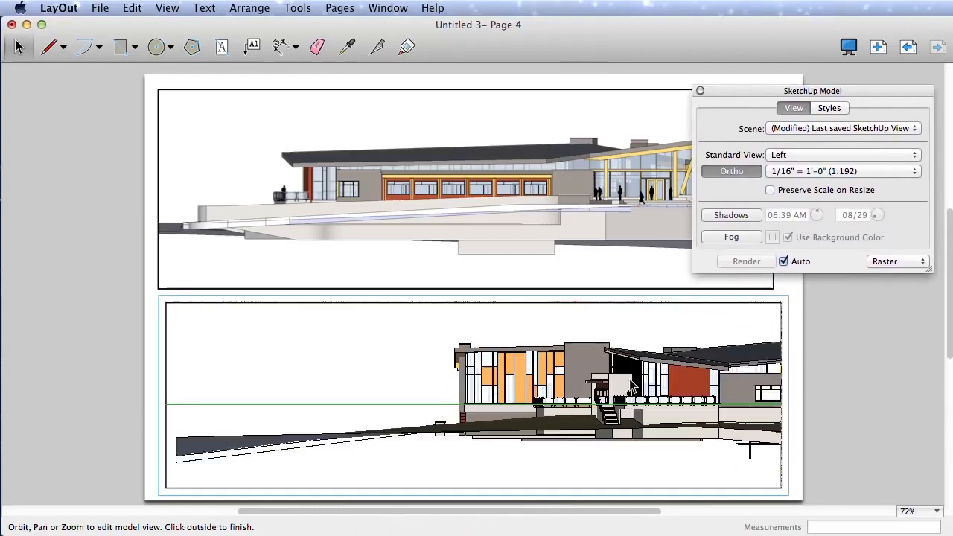
middle_click_drag(631, 384, 444, 369, "shift")
left_click(821, 374)
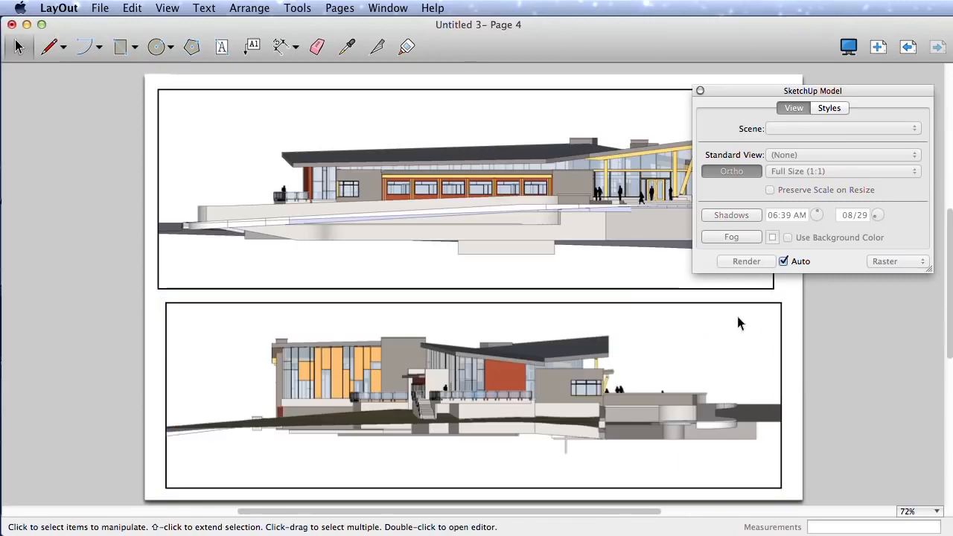
Match the lower viewport's right edge to the upper one's, and the upper viewport's left edge to the lower one's
left_click(781, 335)
left_click_drag(781, 336, 774, 285)
left_click(157, 267)
left_click_drag(157, 289, 166, 303)
left_click(798, 322)
Try to place a label with a straight leader from the roof tip at the lower building's right end
left_click(252, 46)
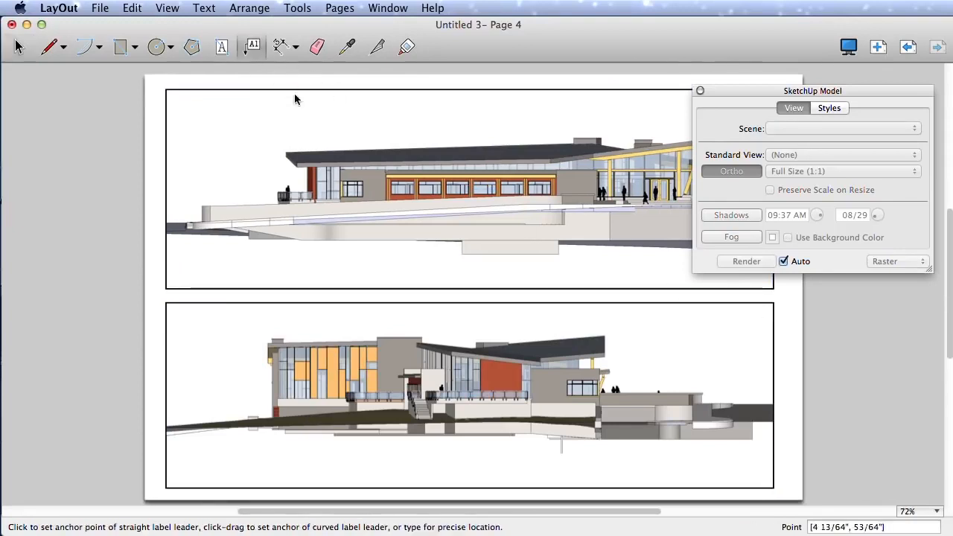
left_click(609, 370)
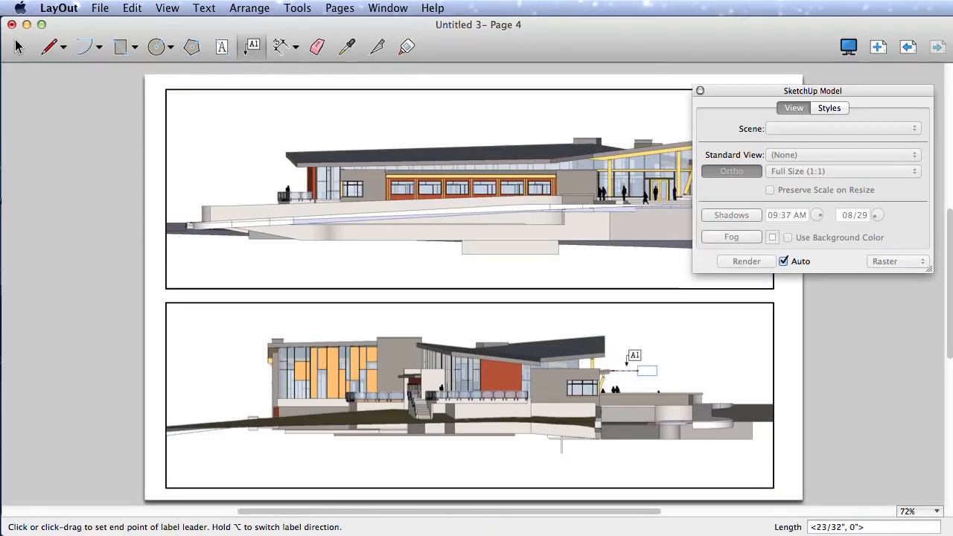
left_click(669, 326)
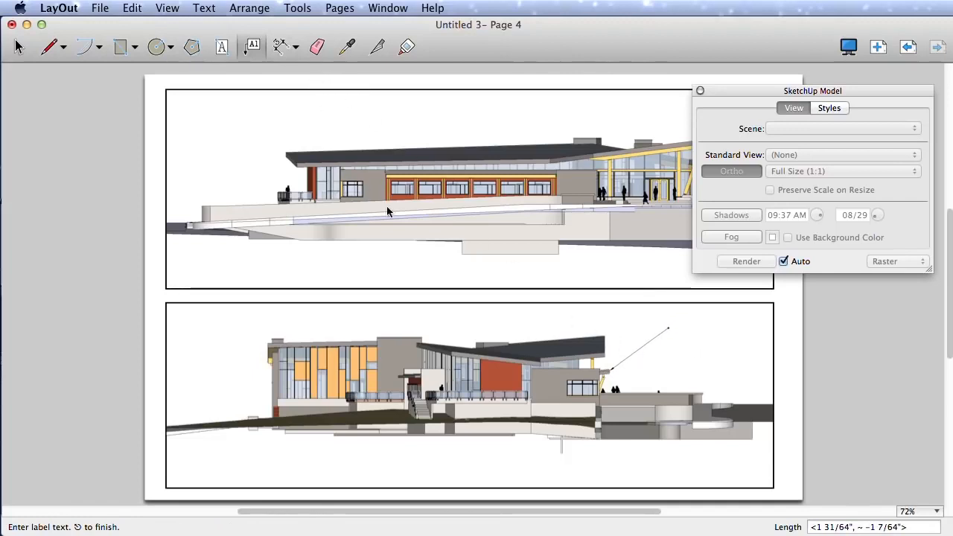
key("Escape")
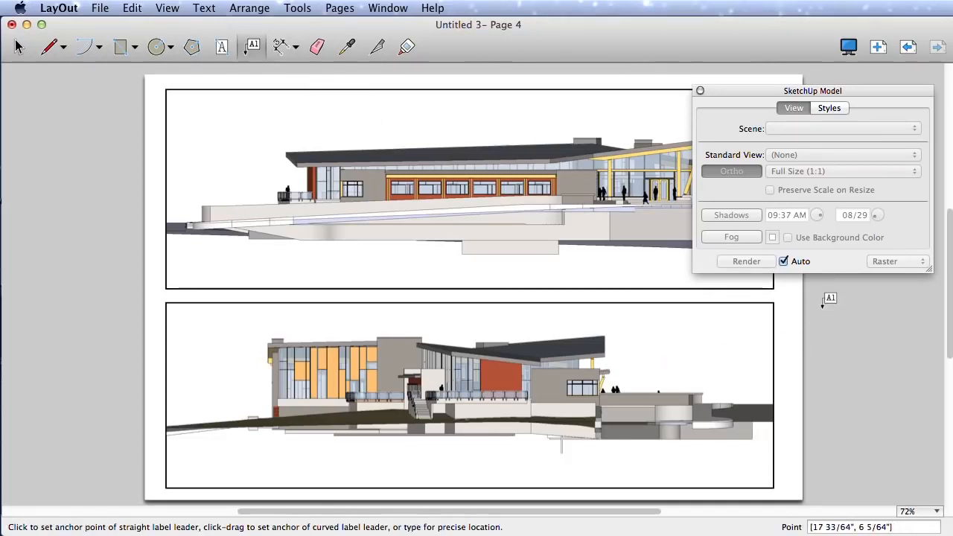
key("space")
Turn off Object Snap and turn on Grid Snap
right_click(817, 317)
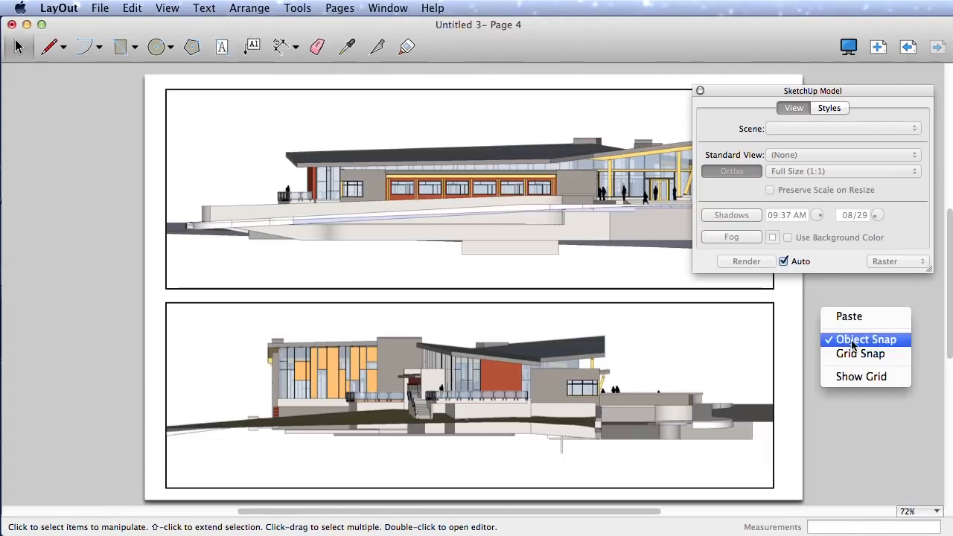
left_click(855, 341)
right_click(828, 308)
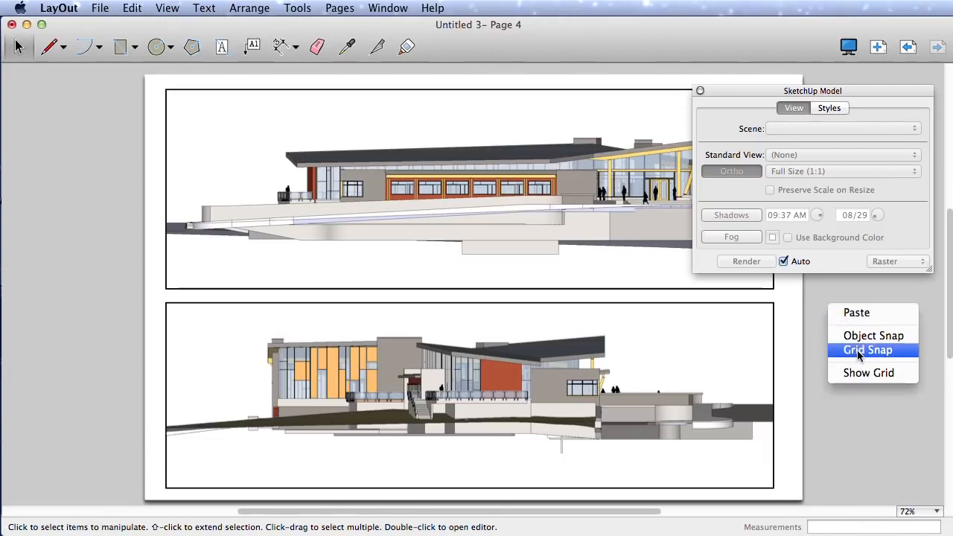
left_click(858, 354)
Turn Object Snap back on and switch Grid Snap off
right_click(828, 316)
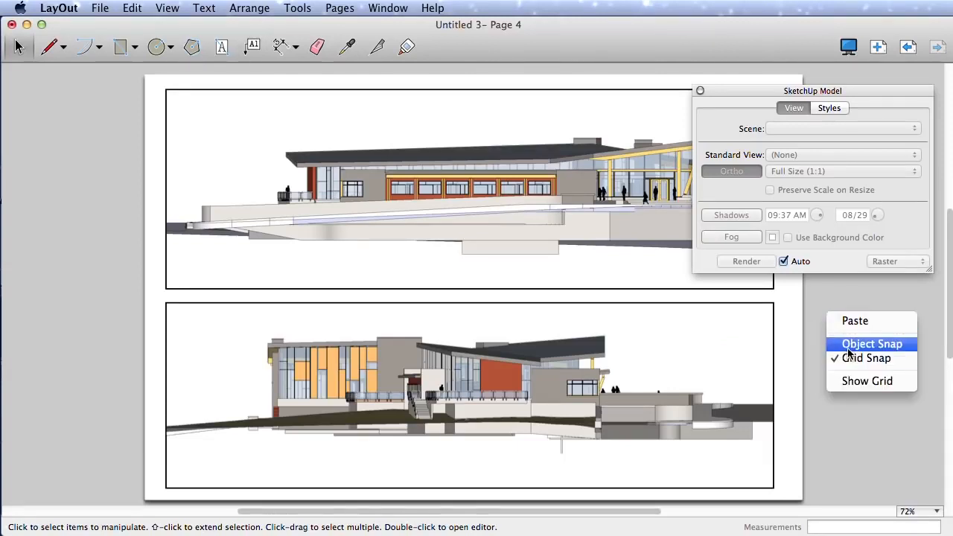
left_click(848, 347)
right_click(827, 309)
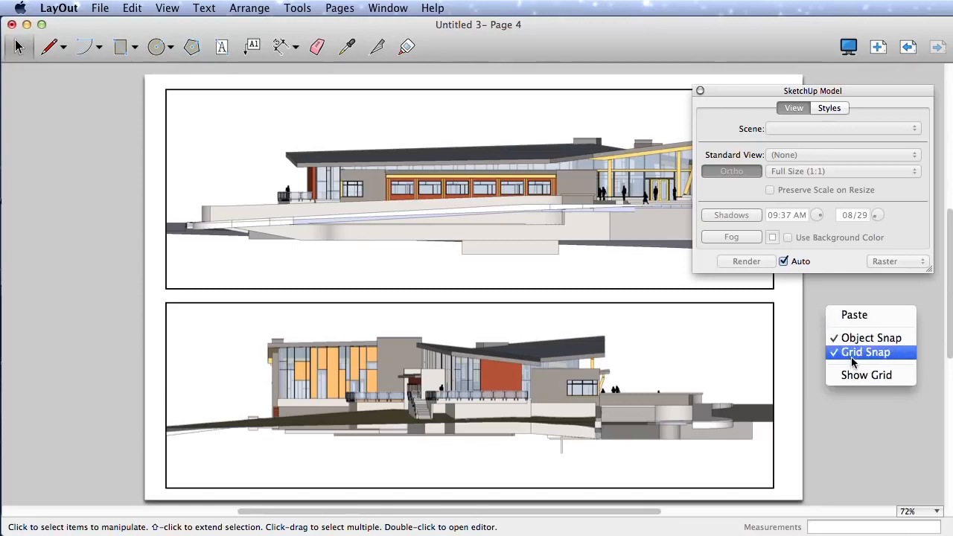
left_click(850, 357)
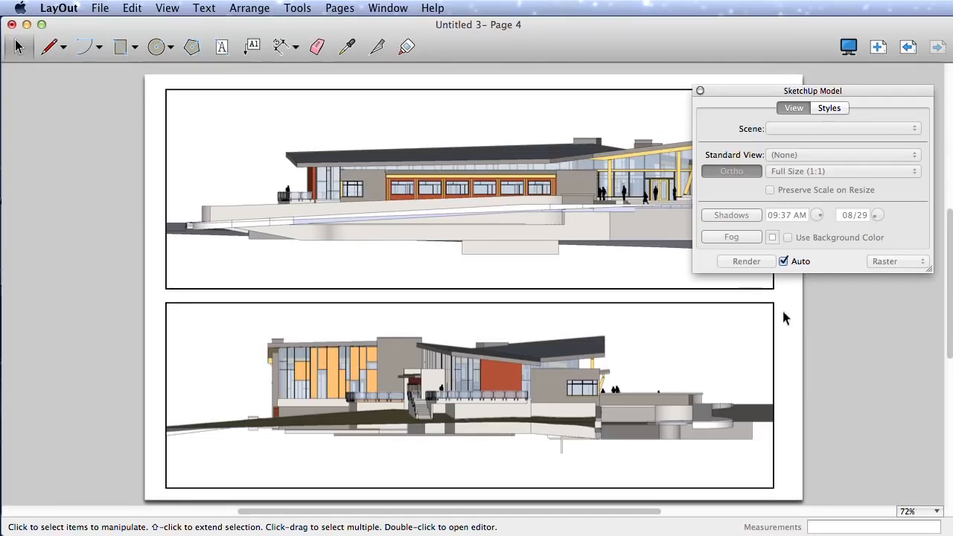
Open the grid settings in Document Setup, show the page grid and hide it again
left_click(98, 9)
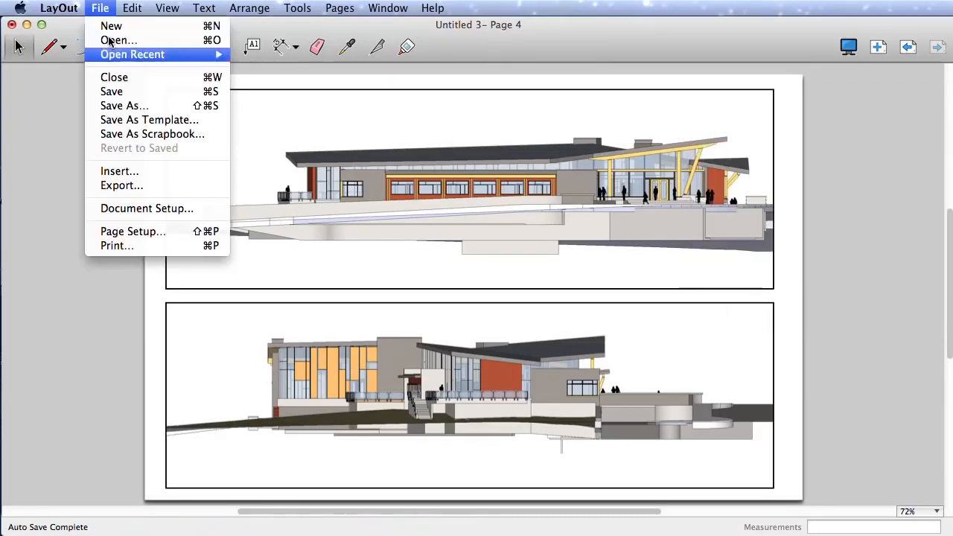
left_click(141, 210)
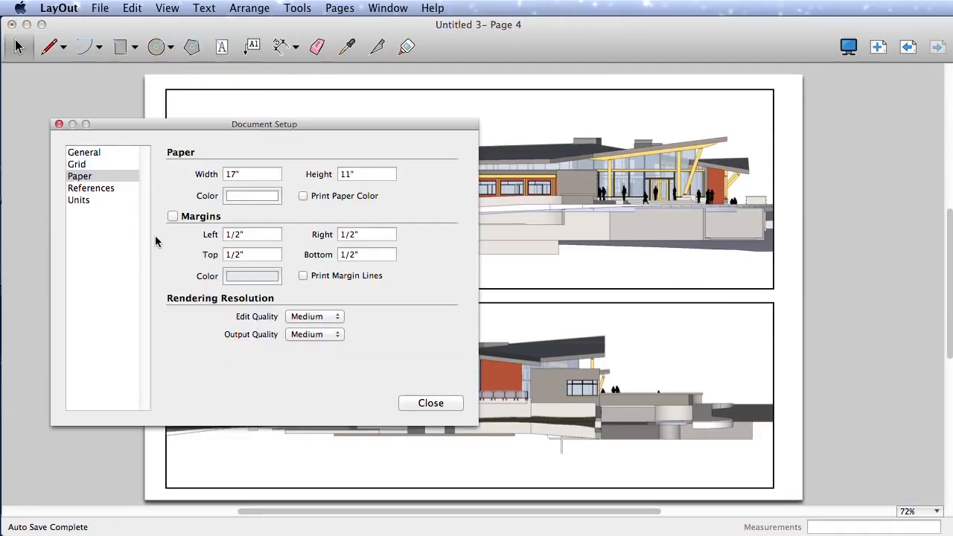
left_click(95, 164)
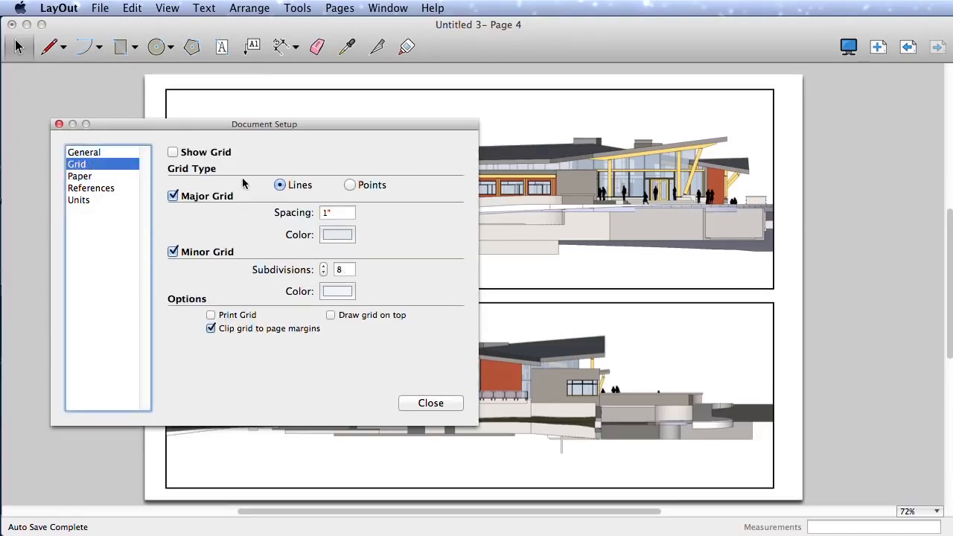
left_click(172, 153)
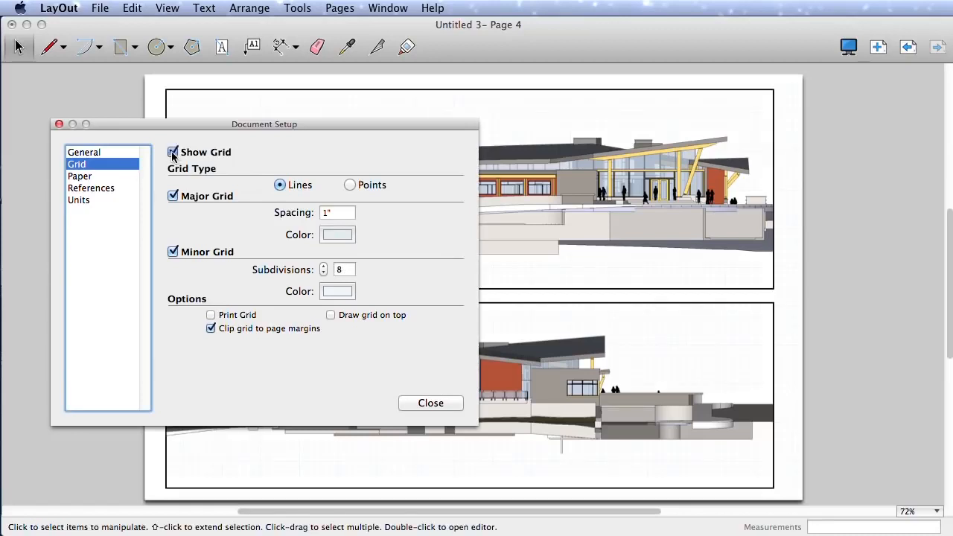
left_click(172, 153)
Examine the paper's rendering resolution choices for Edit Quality and Output Quality, and close Document Setup
left_click(108, 176)
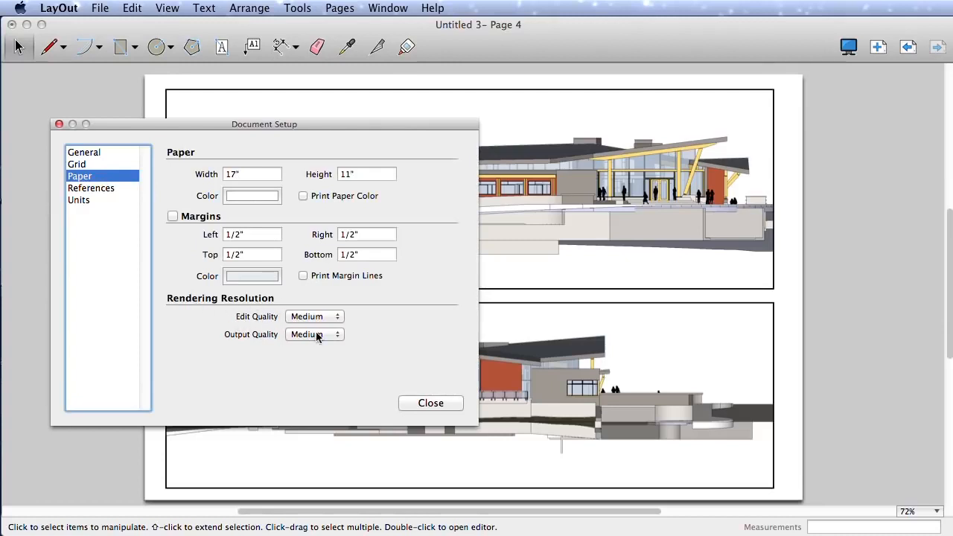
left_click(338, 317)
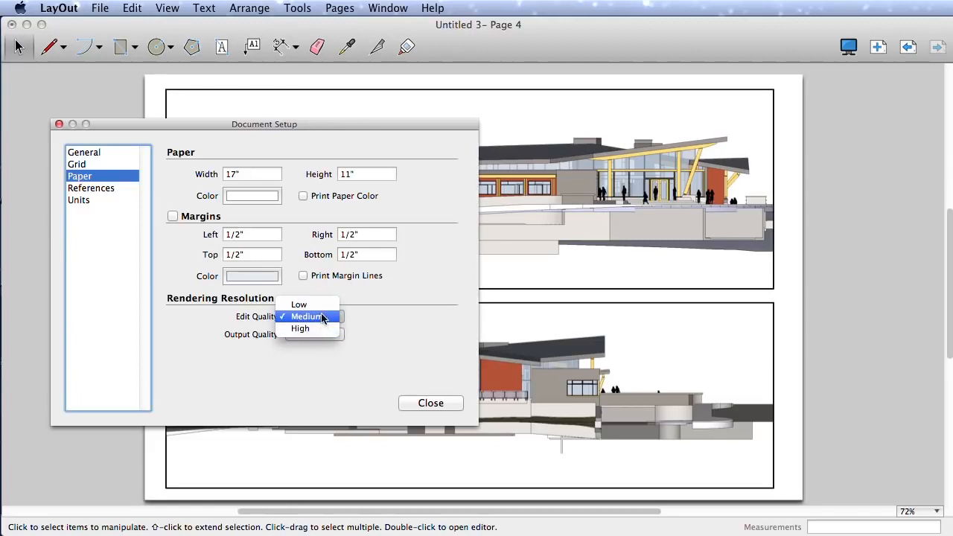
left_click(321, 316)
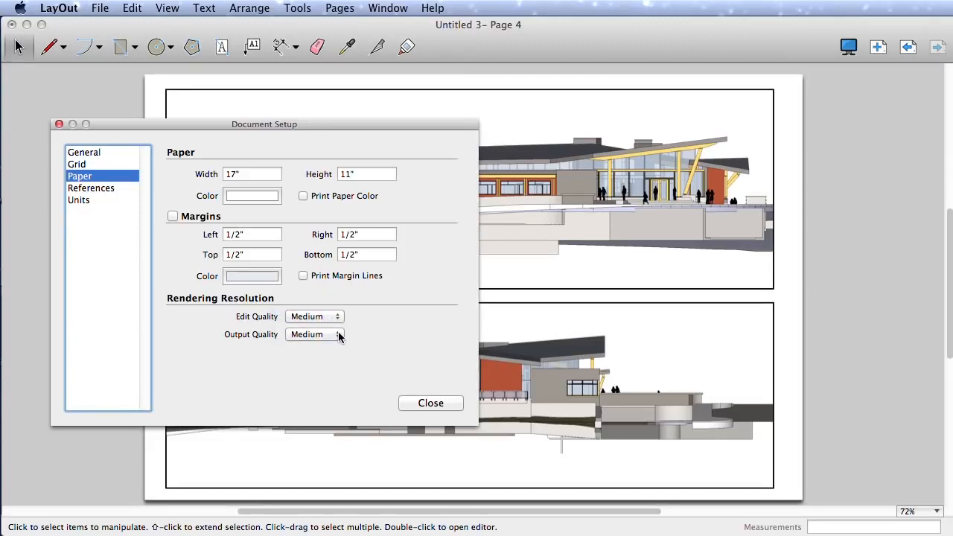
left_click(337, 336)
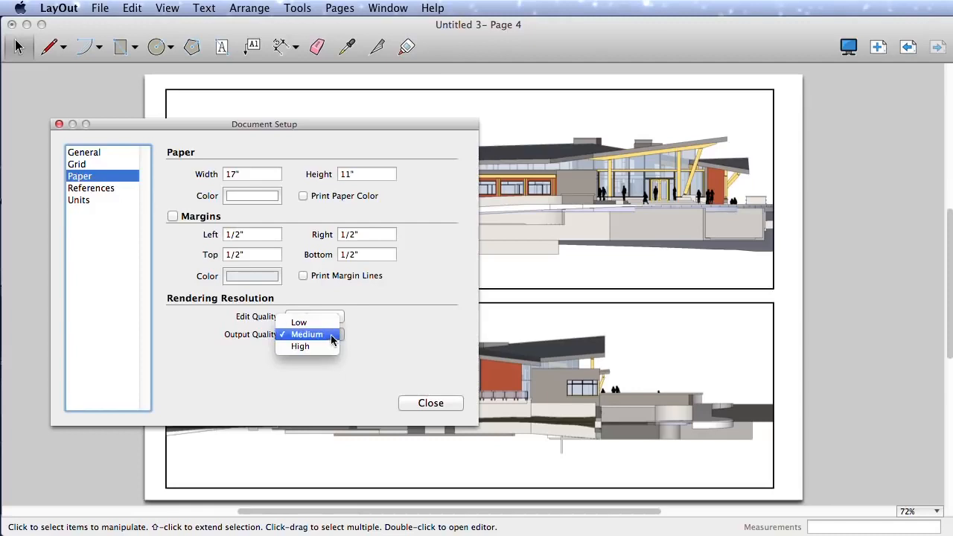
left_click(334, 337)
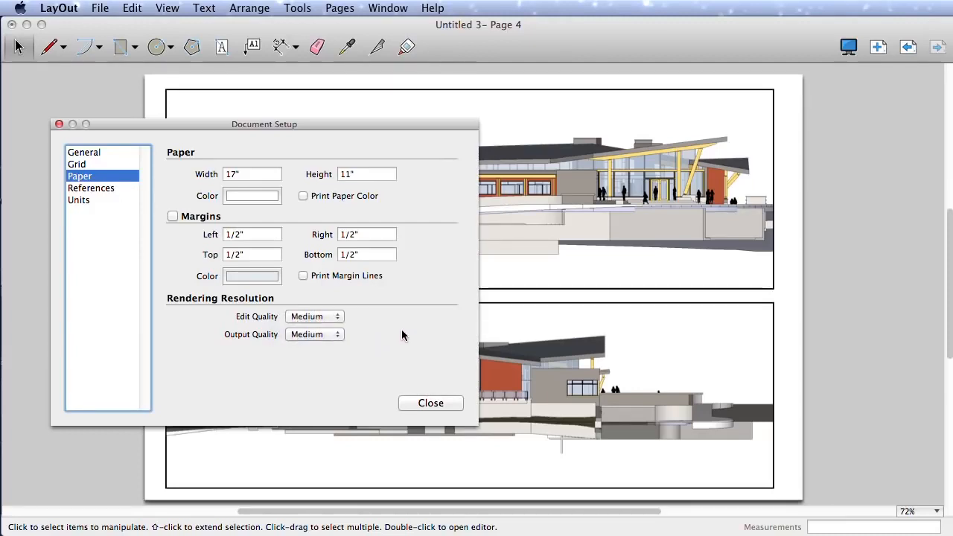
left_click(341, 336)
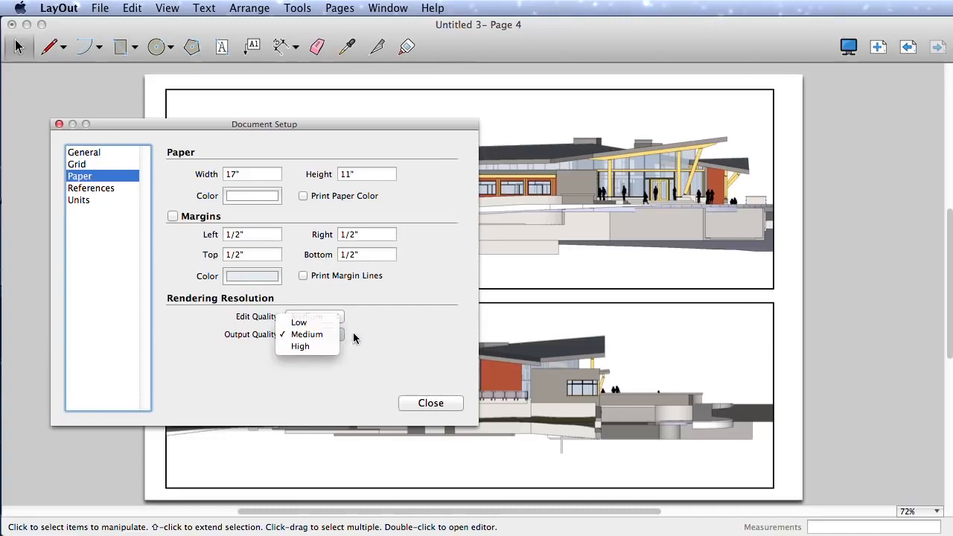
left_click(356, 338)
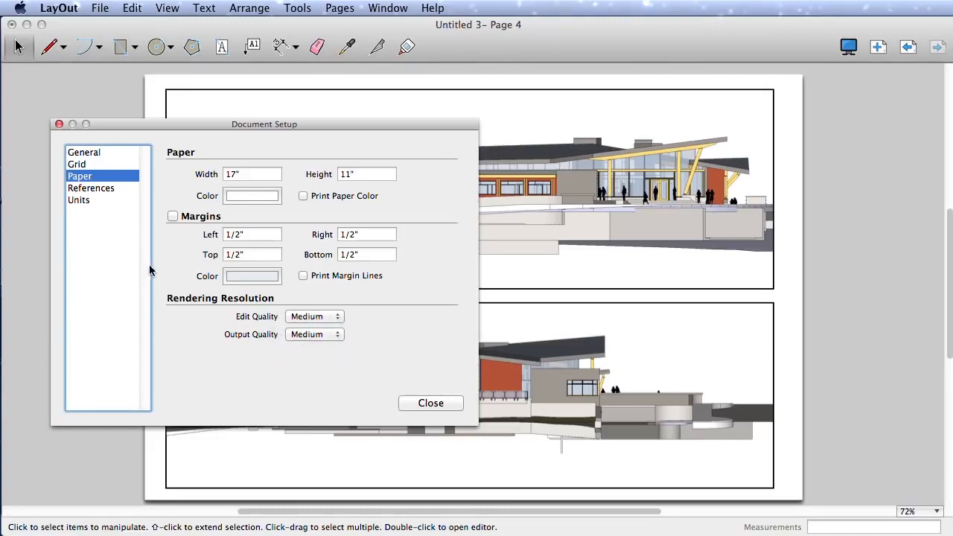
left_click(426, 404)
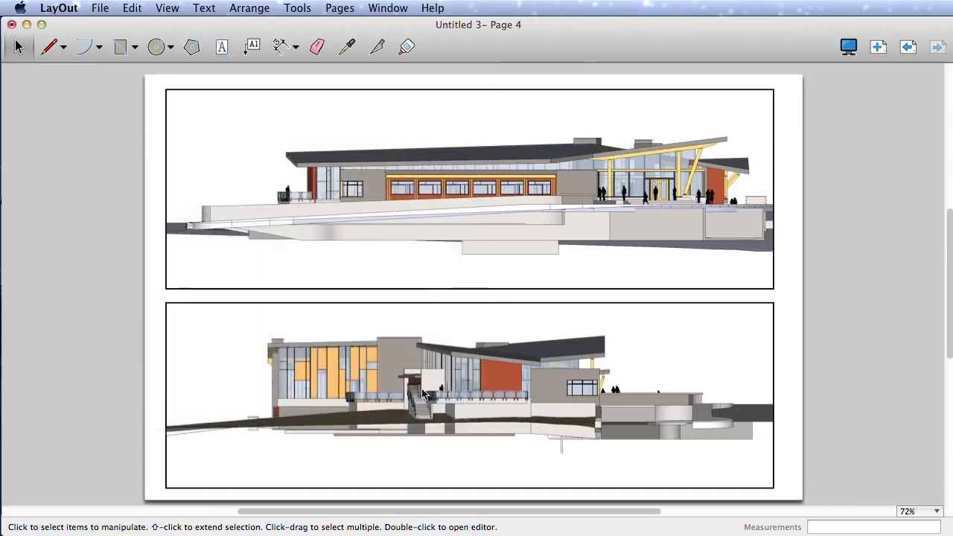
Shorten the upper viewport by raising its bottom edge to just below the building, and narrow the lower viewport by pulling in its right edge
left_click(632, 282)
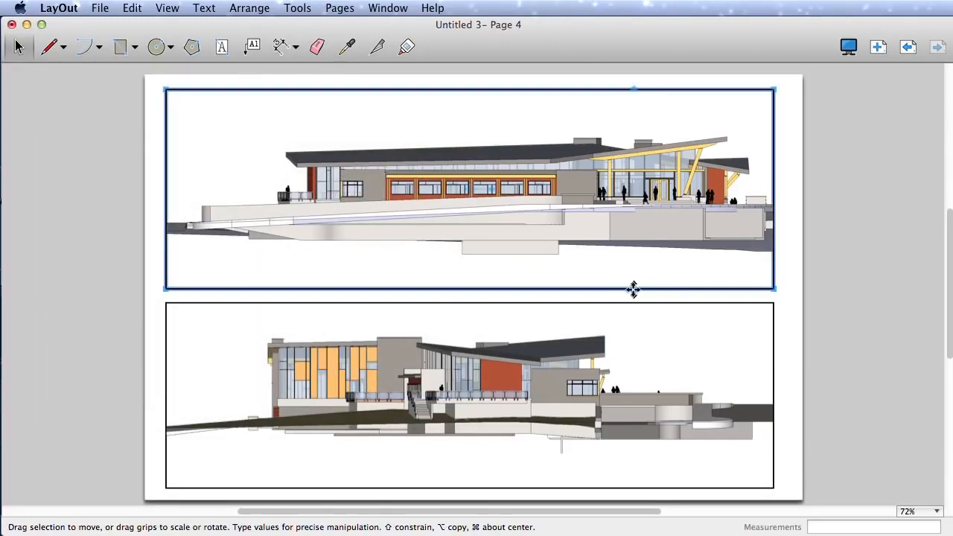
left_click_drag(632, 289, 637, 235)
left_click(775, 264)
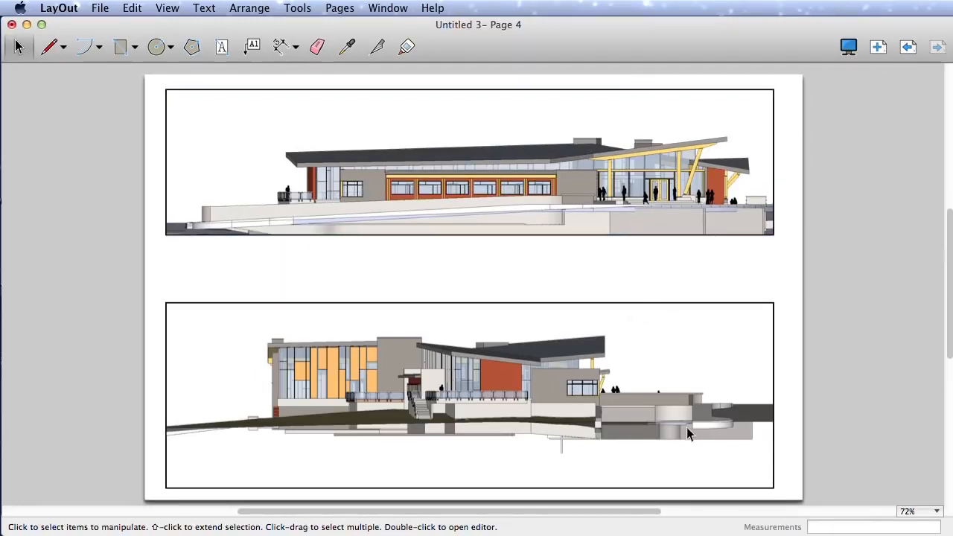
left_click(687, 435)
left_click_drag(778, 429, 743, 433)
left_click(774, 422)
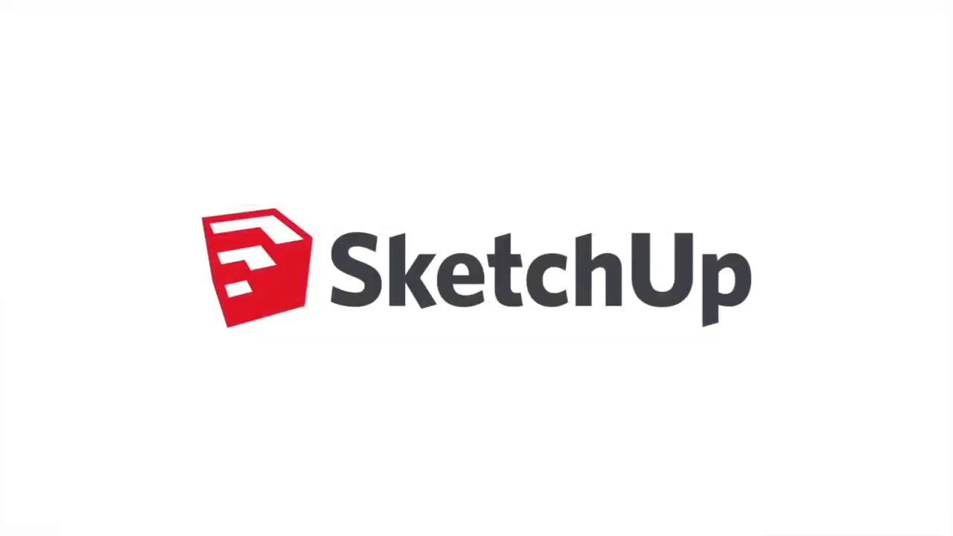